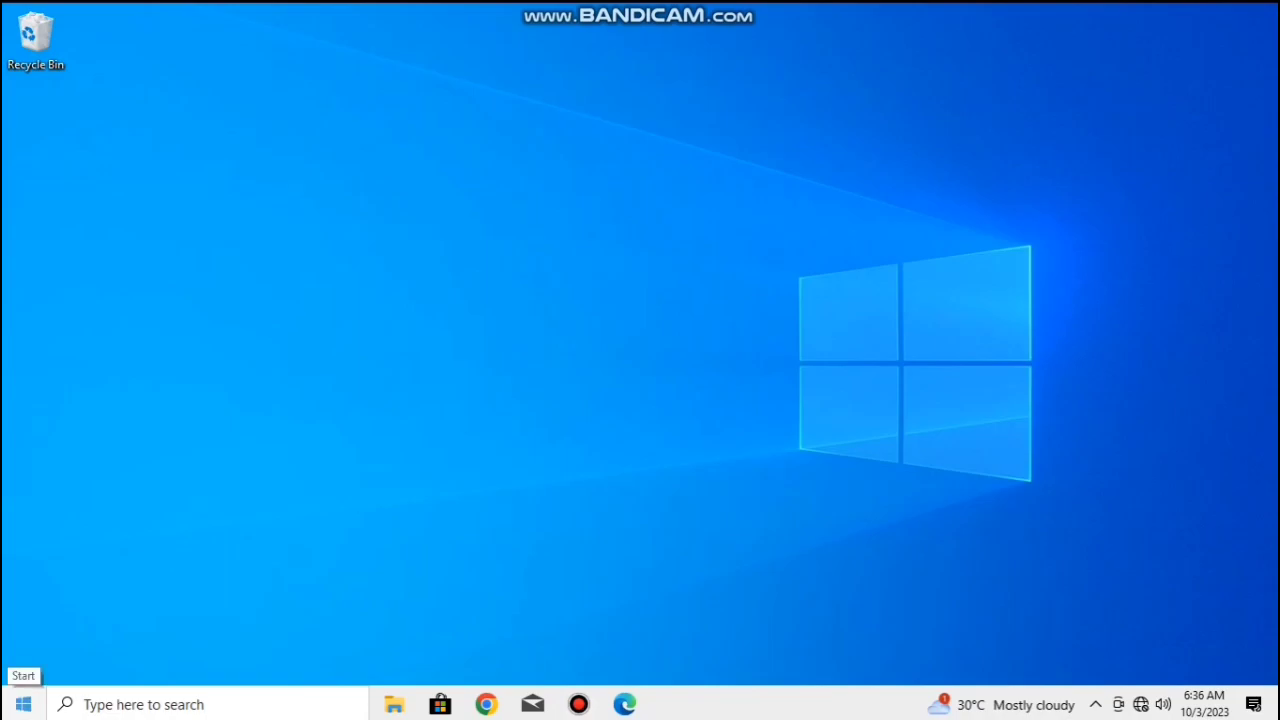
- Launch Microsoft Word 2010 from the Microsoft Office folder of installed programs and dismiss the activation wizard
left_click(23, 704)
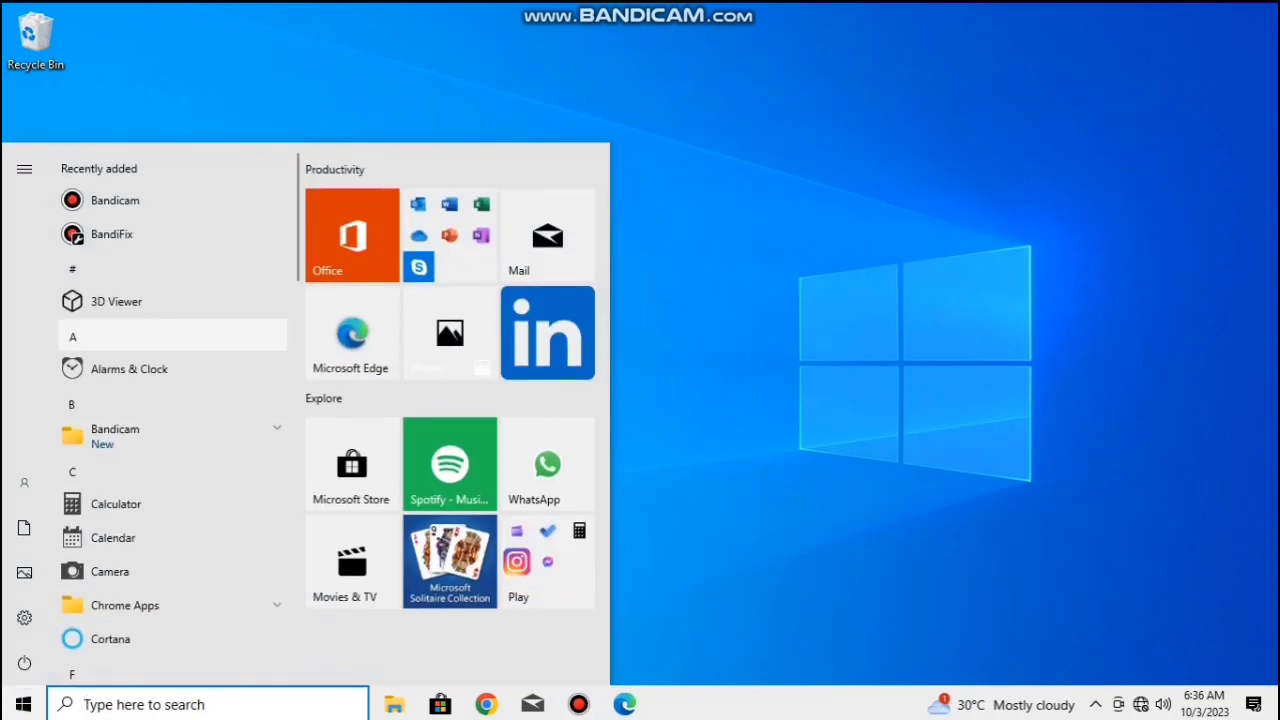
scroll(170, 410, "down", 5)
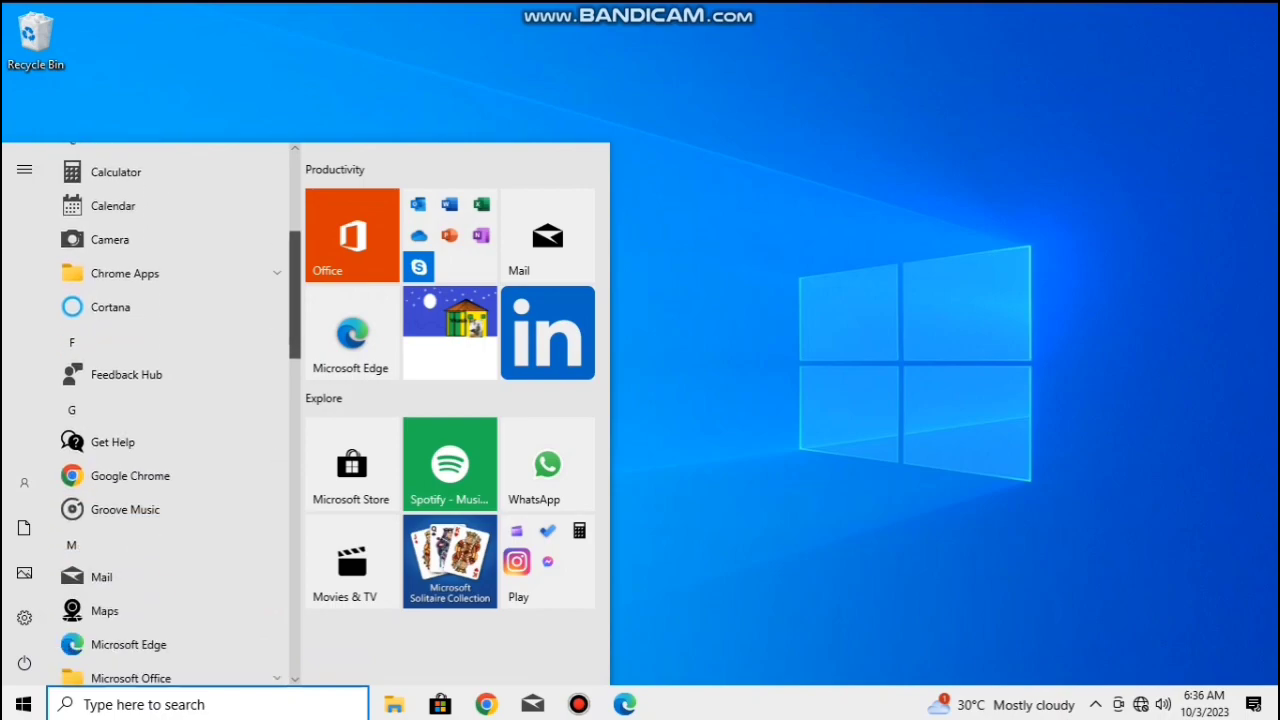
scroll(170, 465, "down", 3)
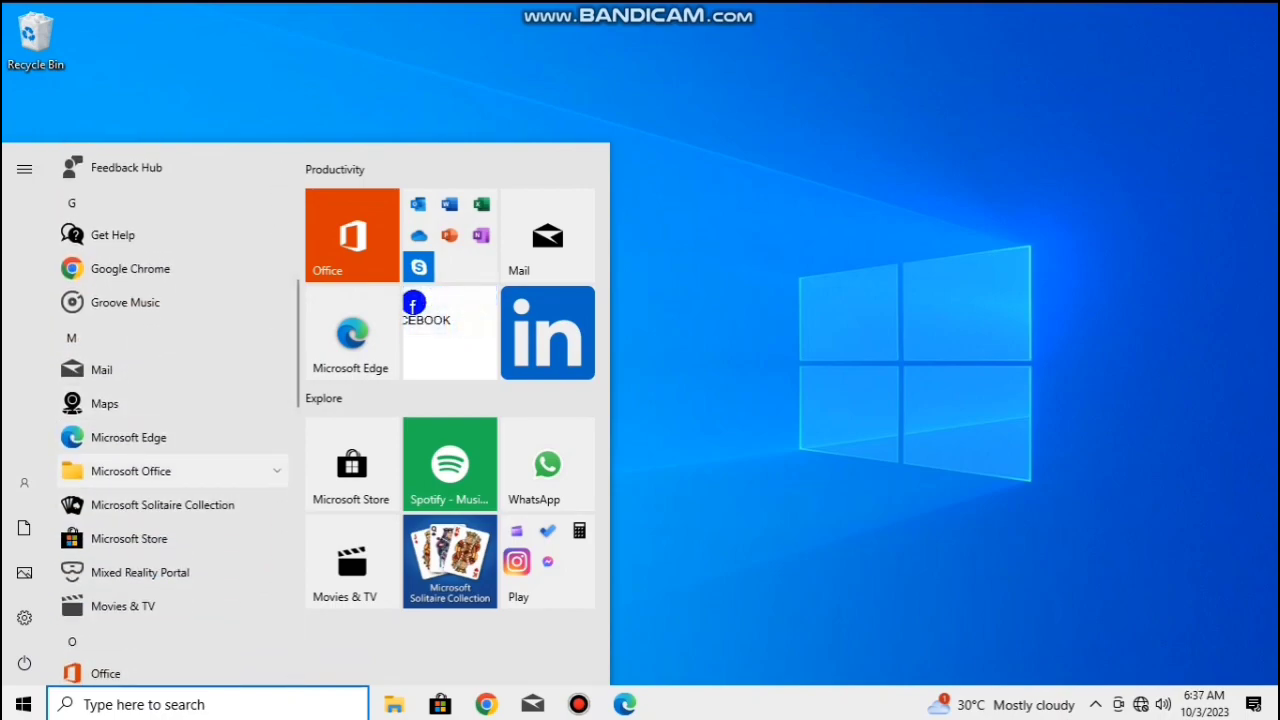
left_click(170, 471)
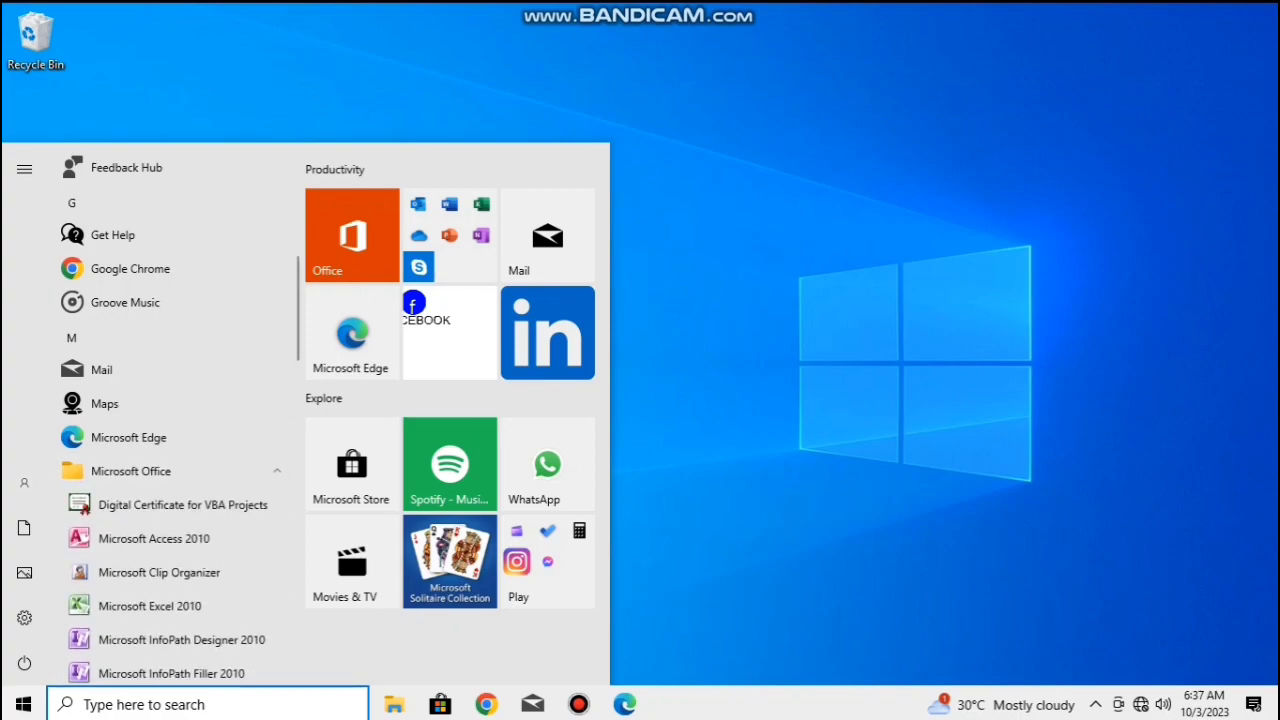
scroll(170, 410, "down", 5)
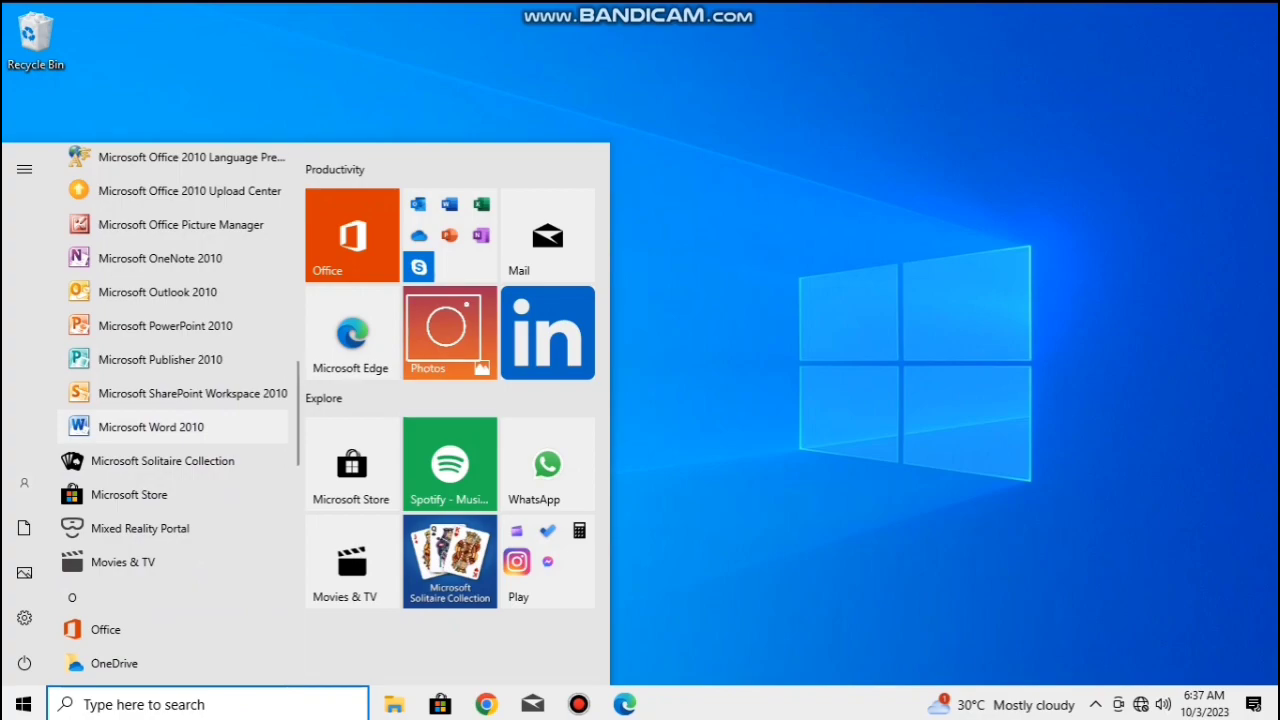
left_click(150, 427)
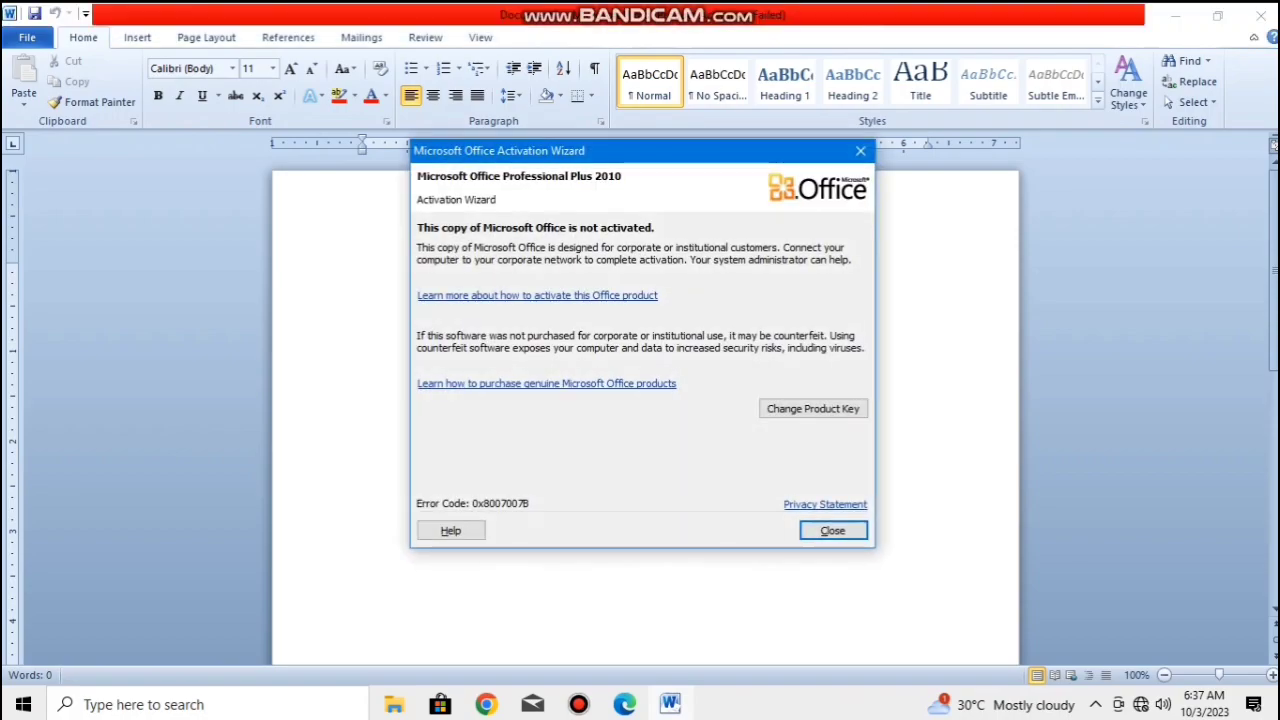
left_click(860, 151)
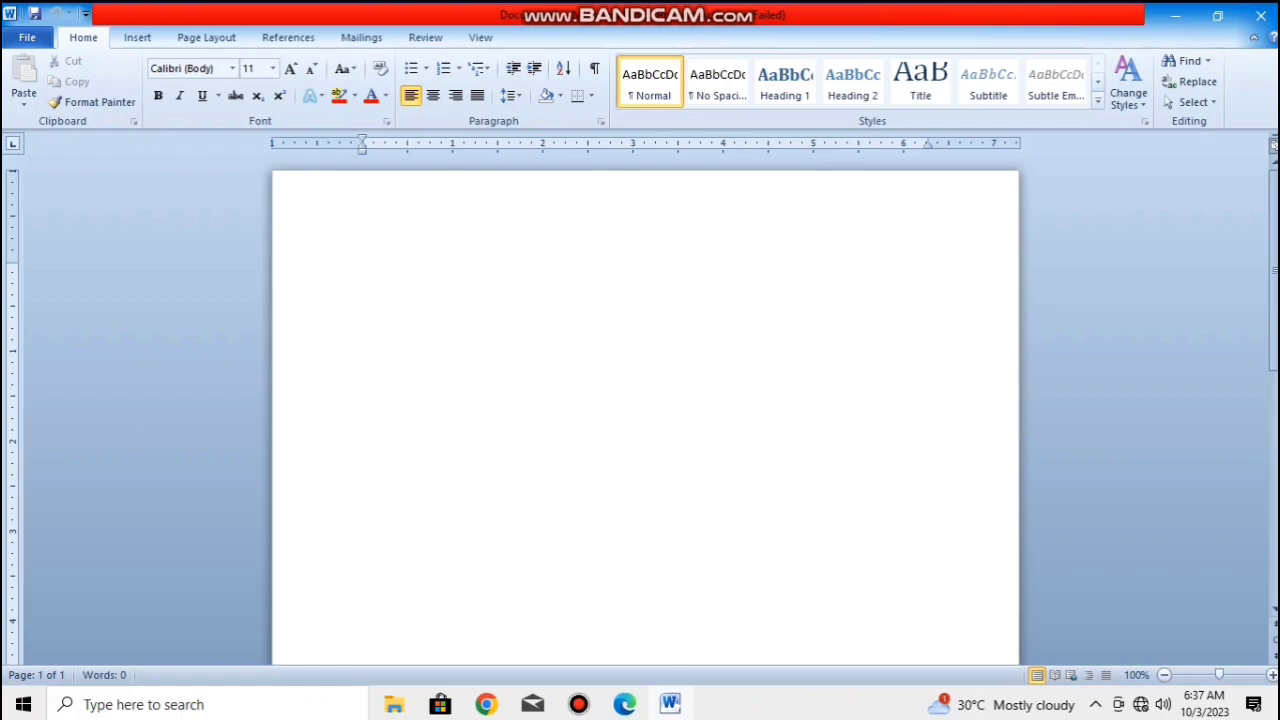
- Close the blank Word document and refresh the desktop
left_click(1260, 15)
right_click(710, 143)
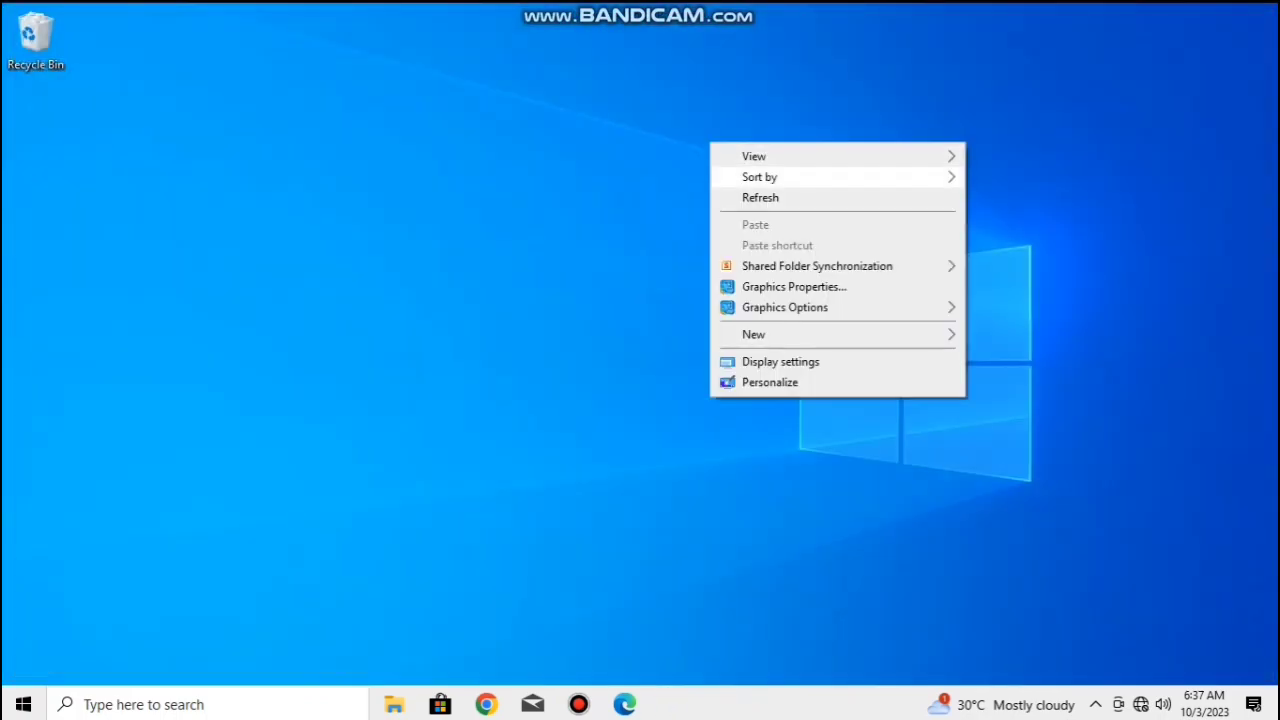
left_click(761, 198)
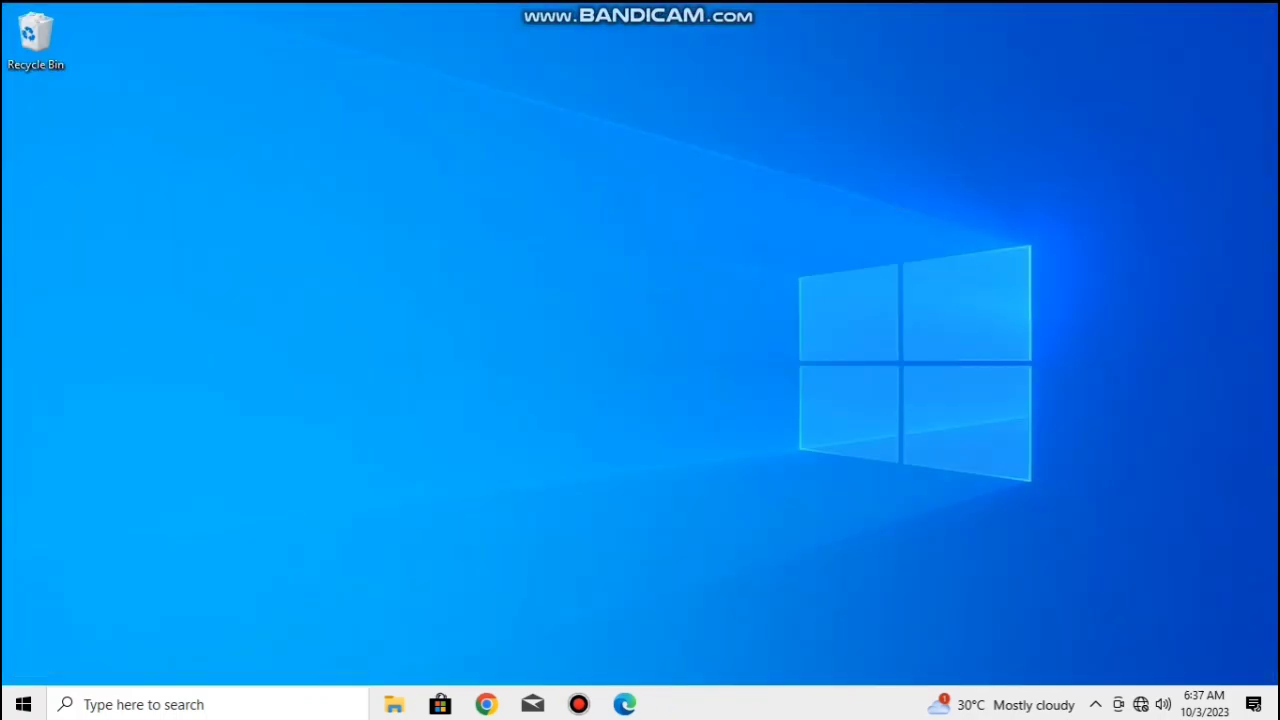
- Launch Word through the Run dialog with the command winword
key("super+r")
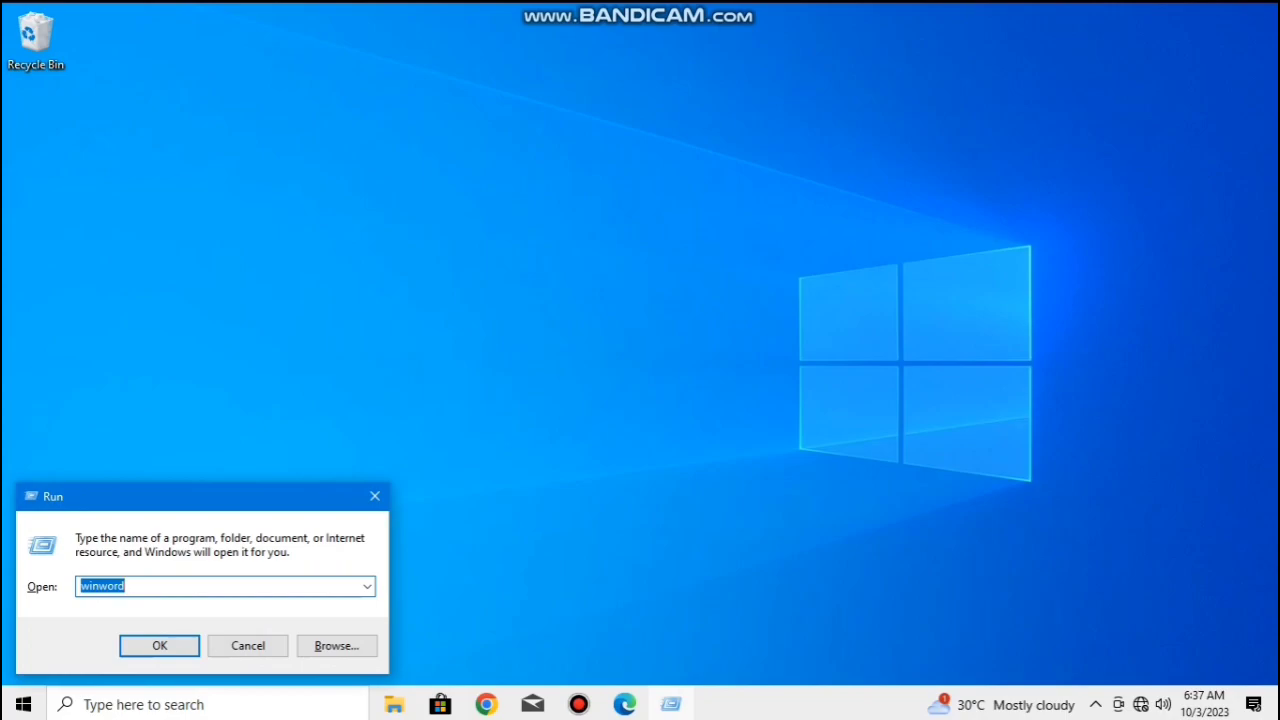
key("BackSpace")
type("win")
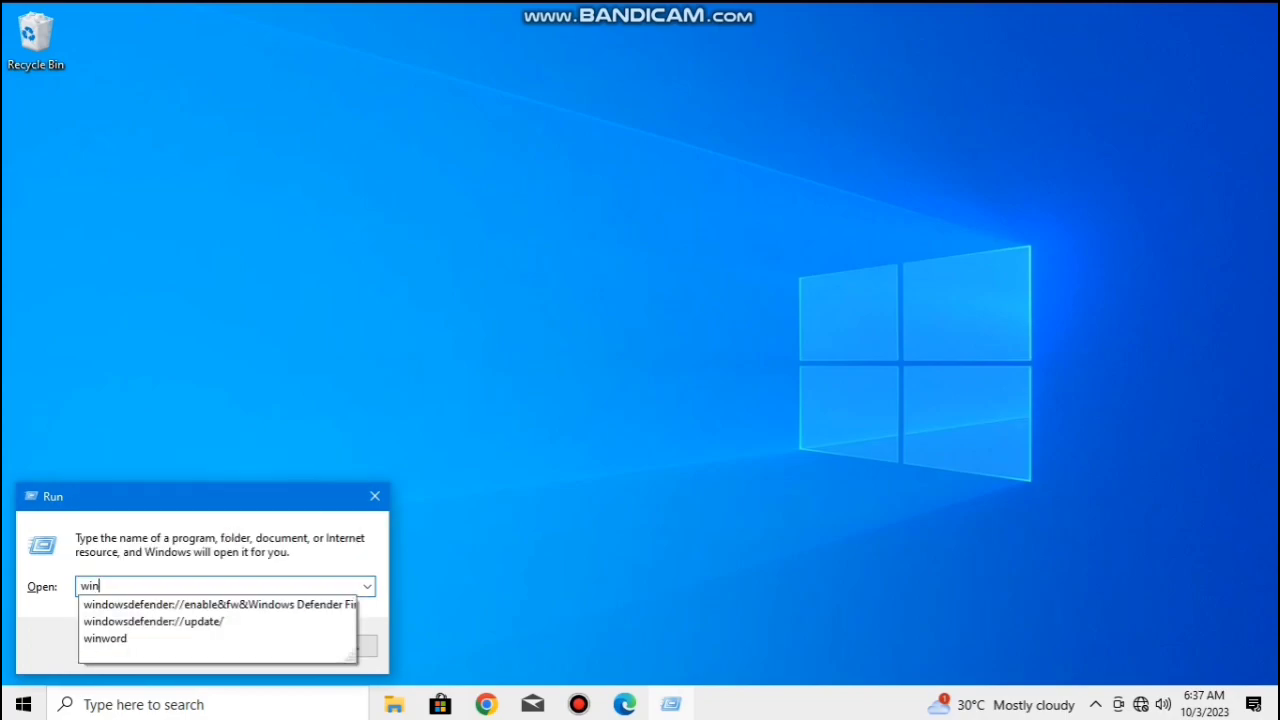
type("word")
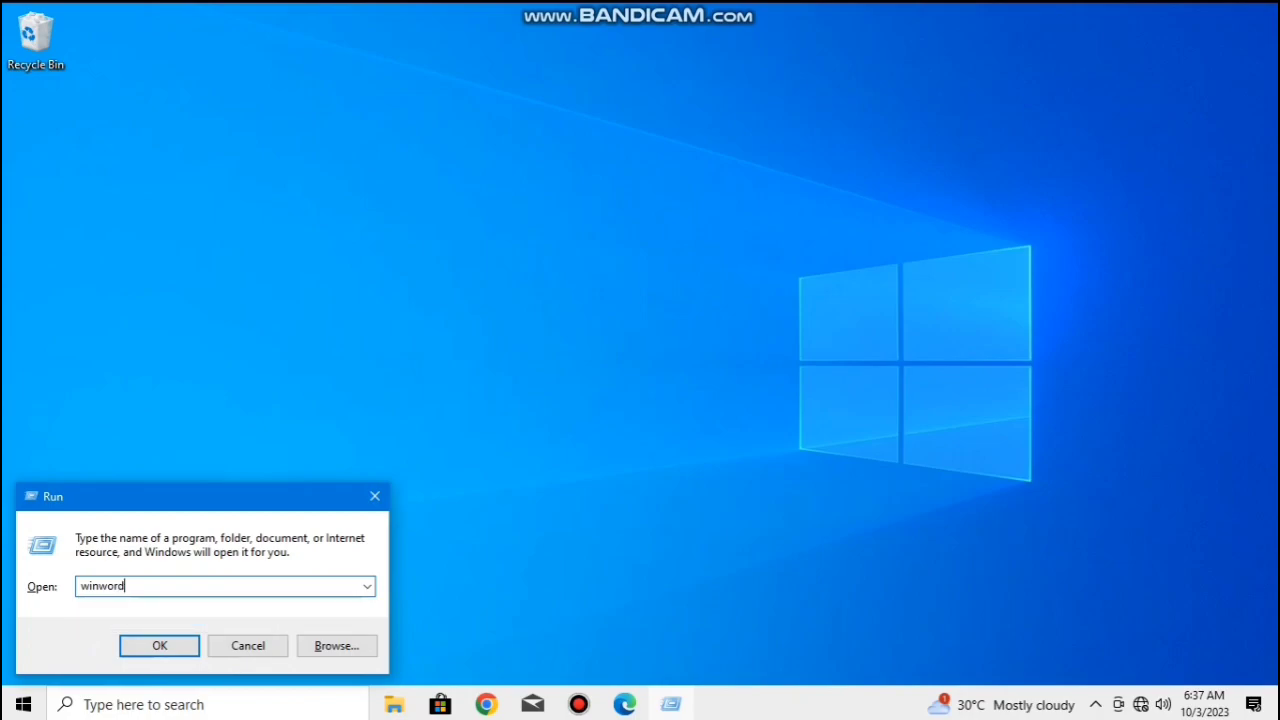
key("Return")
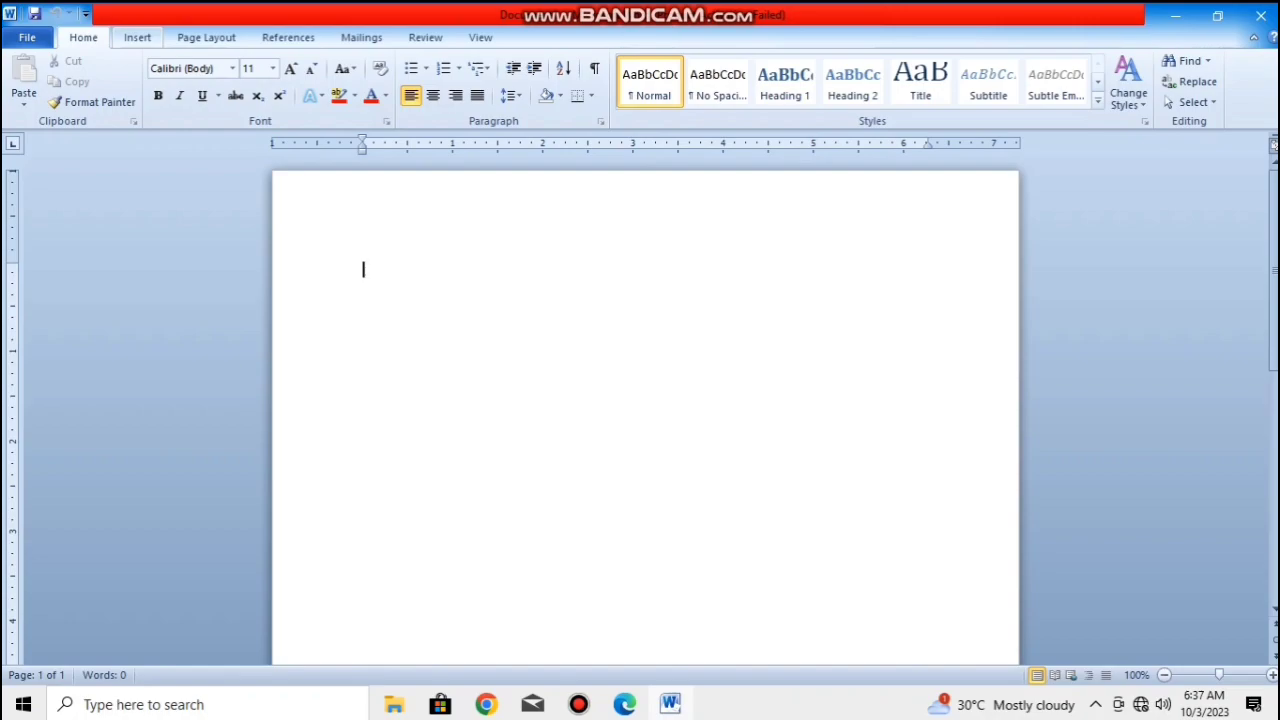
- Draw the outer border of a table about 6.9 inches wide near the start of the blank page with Draw Table
left_click(137, 37)
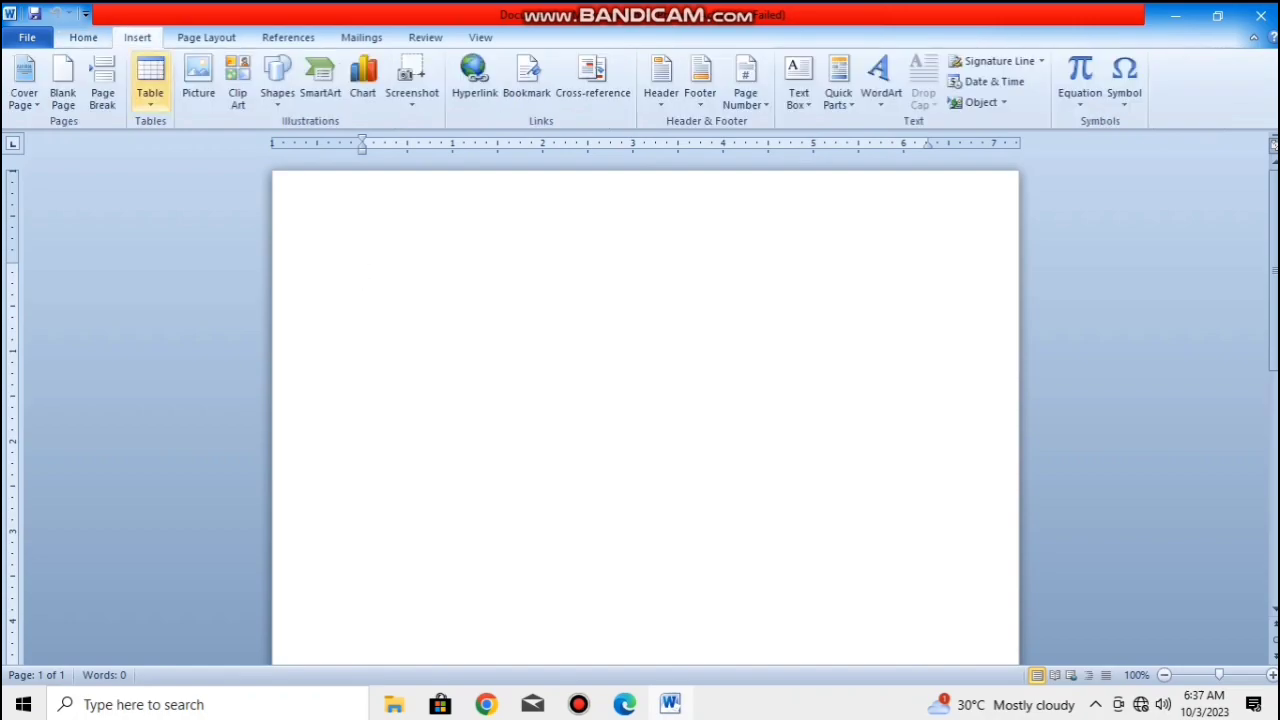
left_click(150, 80)
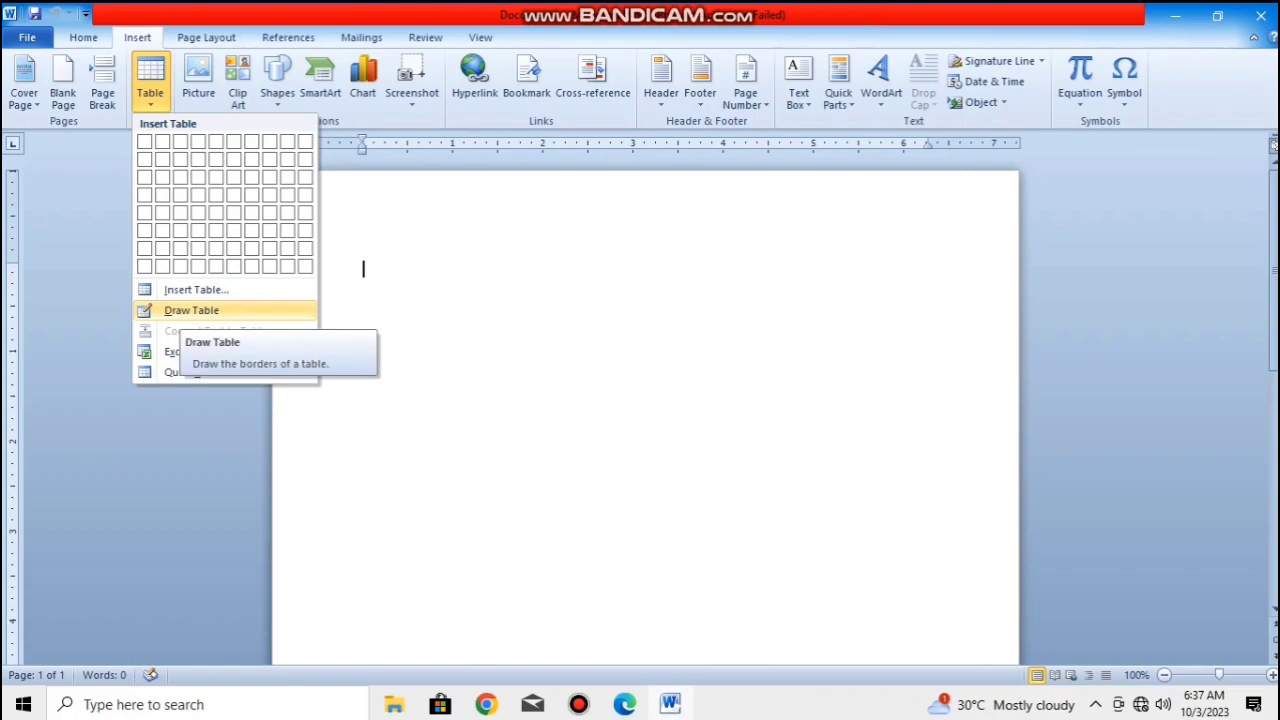
left_click(150, 82)
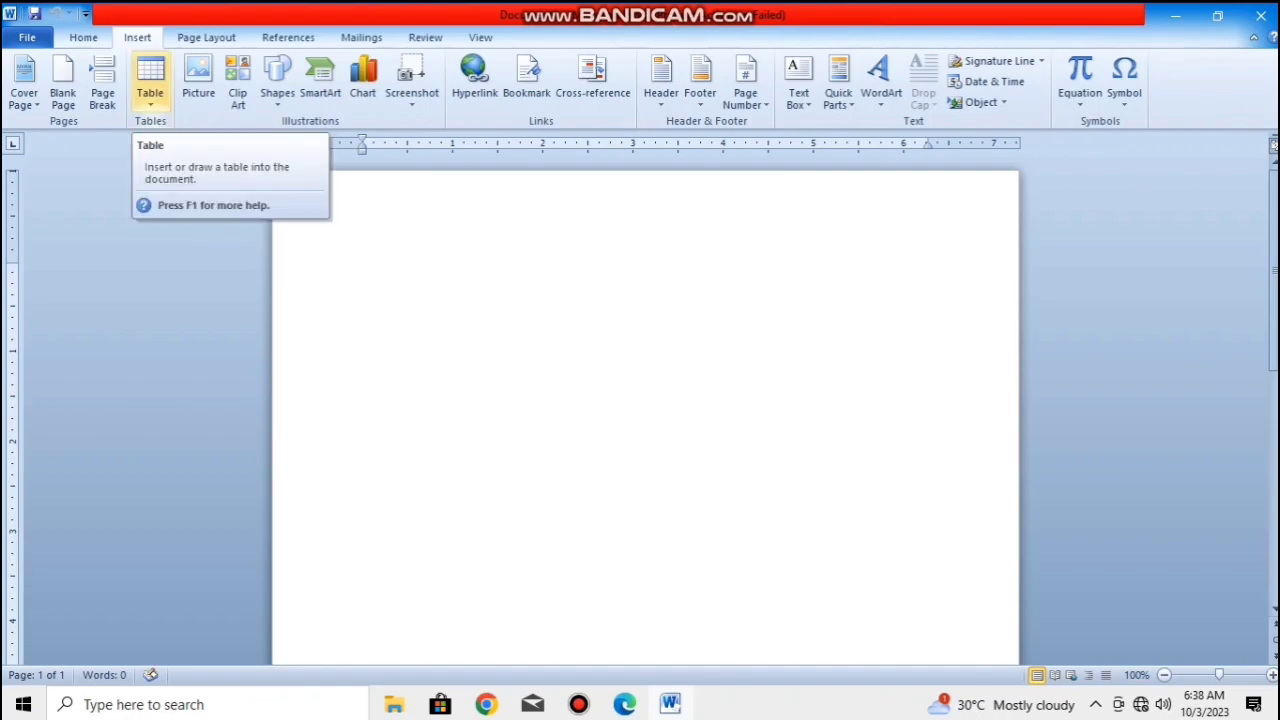
left_click(150, 85)
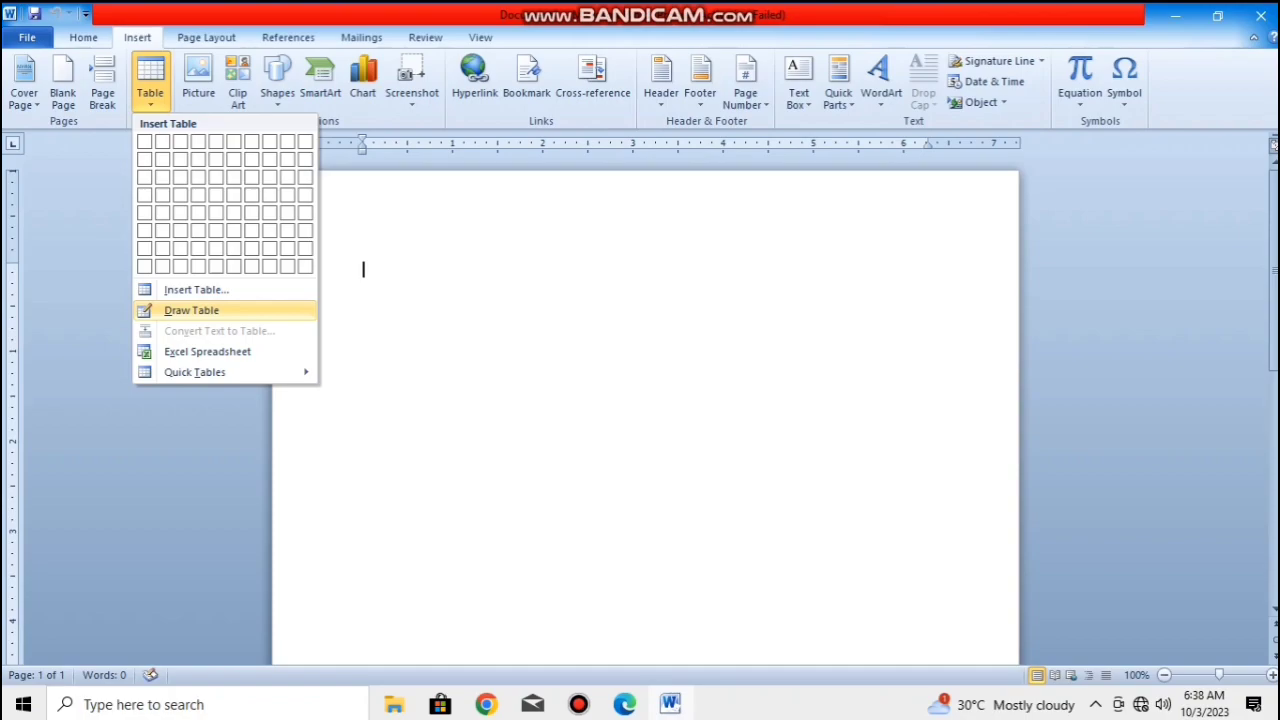
left_click(191, 310)
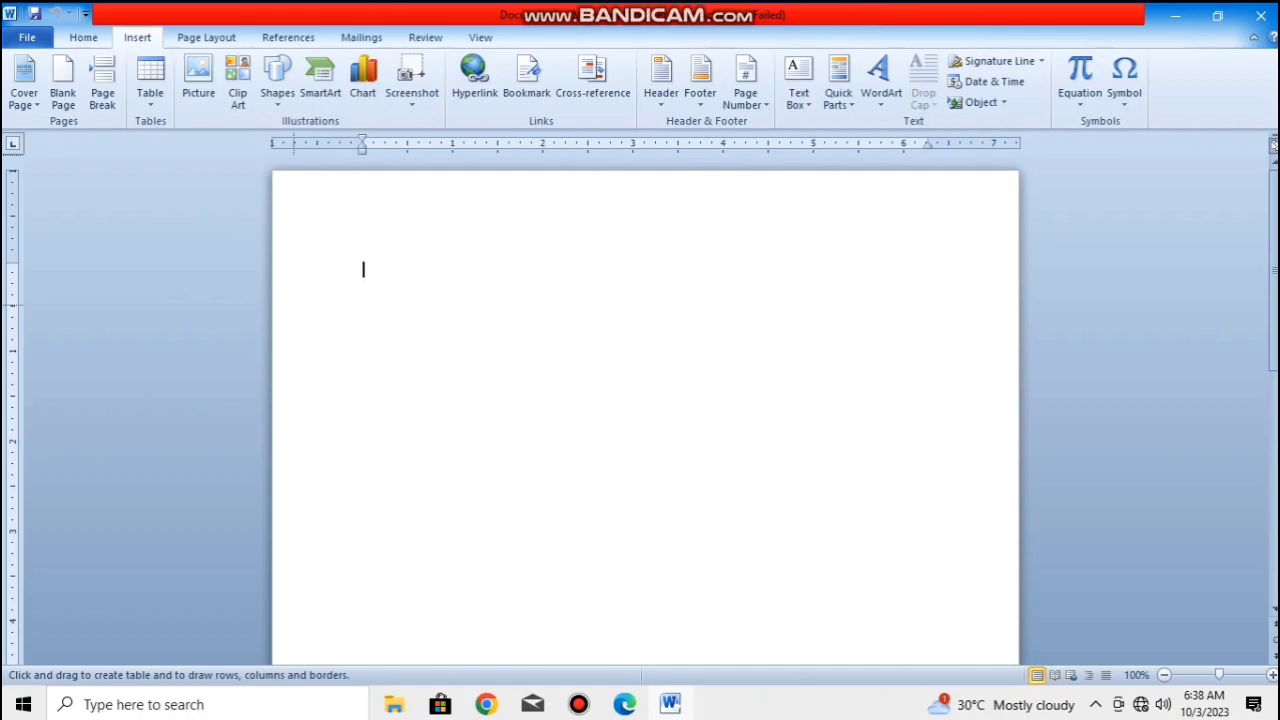
left_click_drag(307, 231, 411, 310)
mouse_move(708, 401)
left_mouse_down()
mouse_move(837, 454)
mouse_move(930, 470)
left_mouse_up()
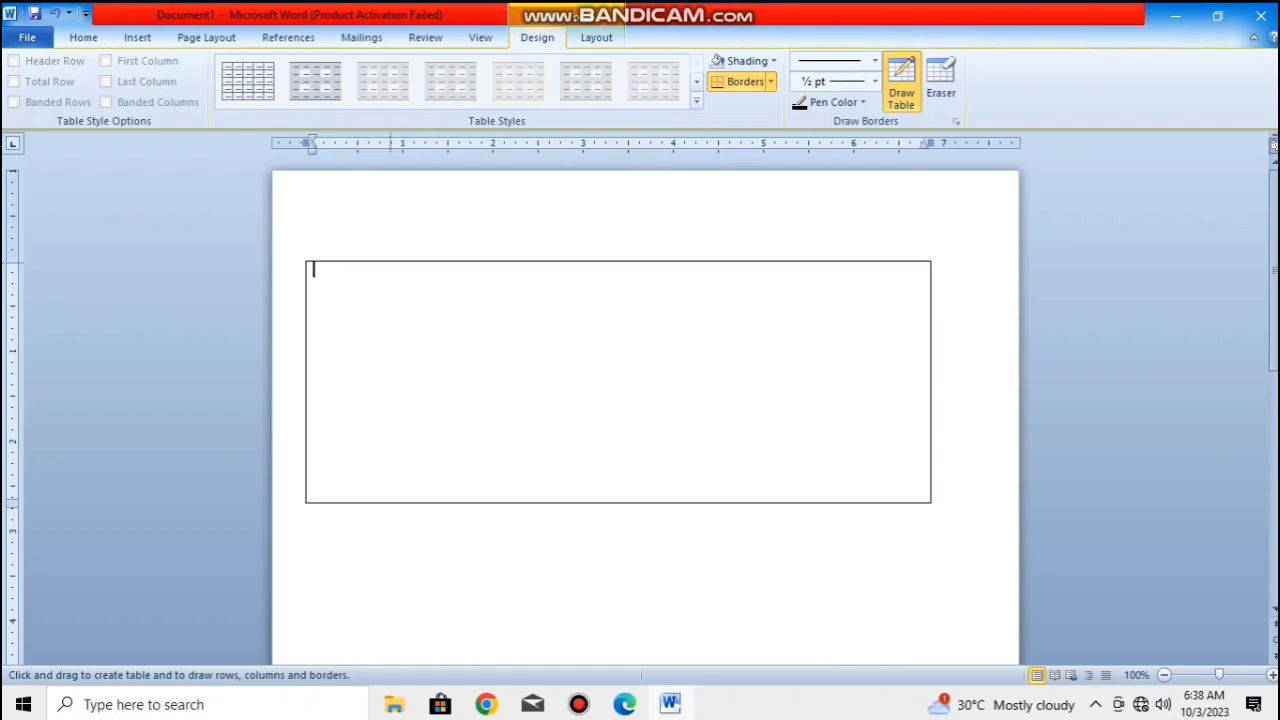
- Draw eight vertical and three horizontal lines inside the table border to divide it into nine columns and four rows
left_click_drag(391, 264, 391, 498)
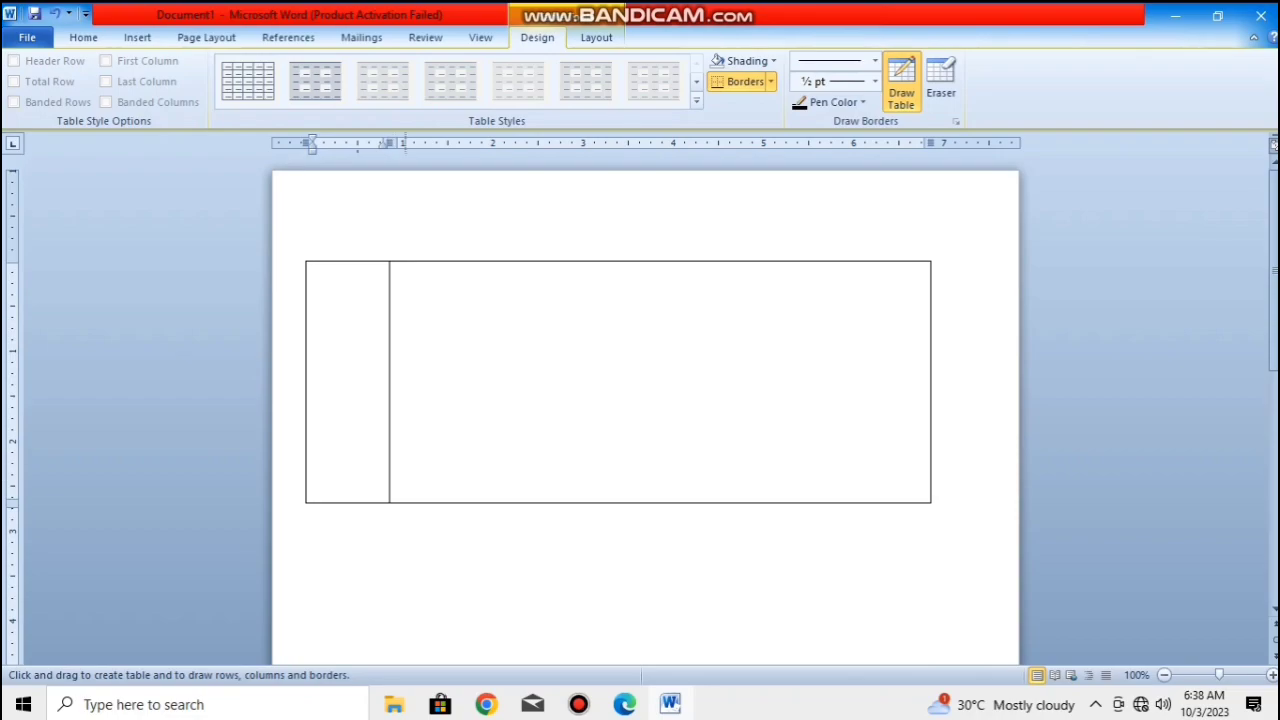
left_click_drag(309, 310, 552, 312)
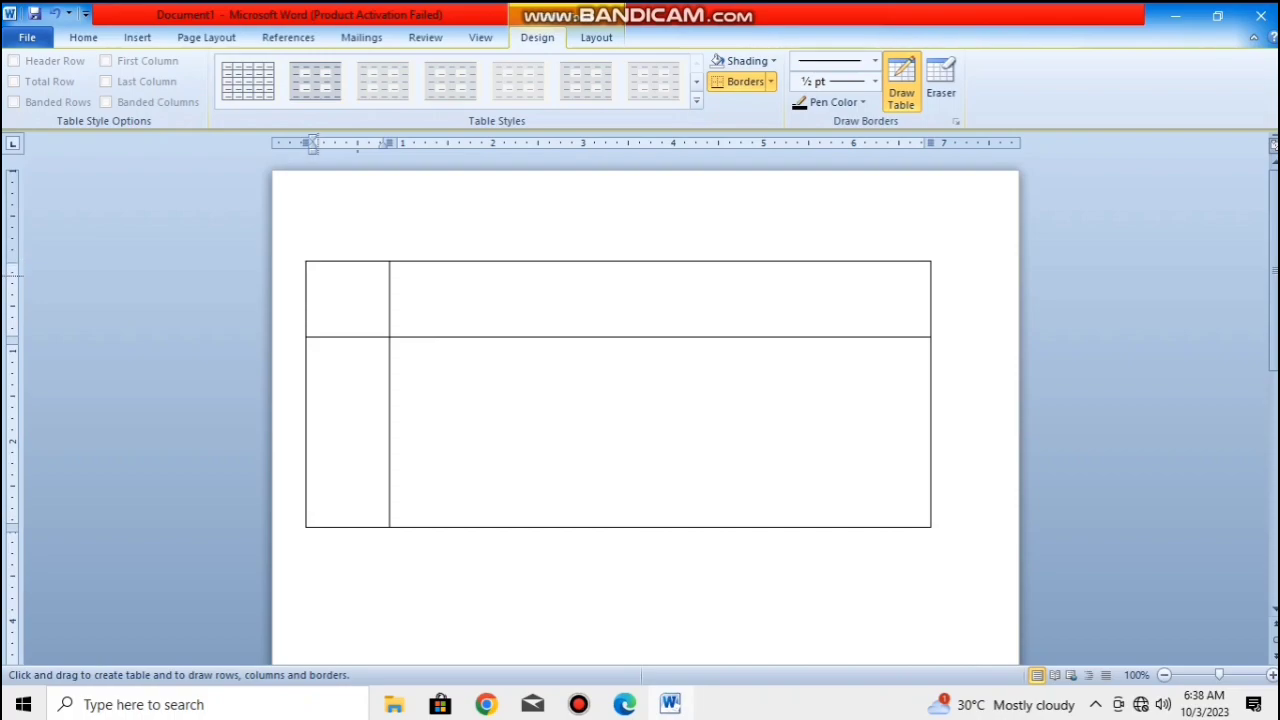
left_click_drag(464, 263, 464, 526)
left_click_drag(526, 263, 526, 526)
left_click_drag(593, 262, 593, 526)
left_click_drag(681, 262, 681, 526)
left_click_drag(783, 262, 783, 526)
left_click_drag(310, 402, 928, 402)
left_click_drag(310, 466, 928, 466)
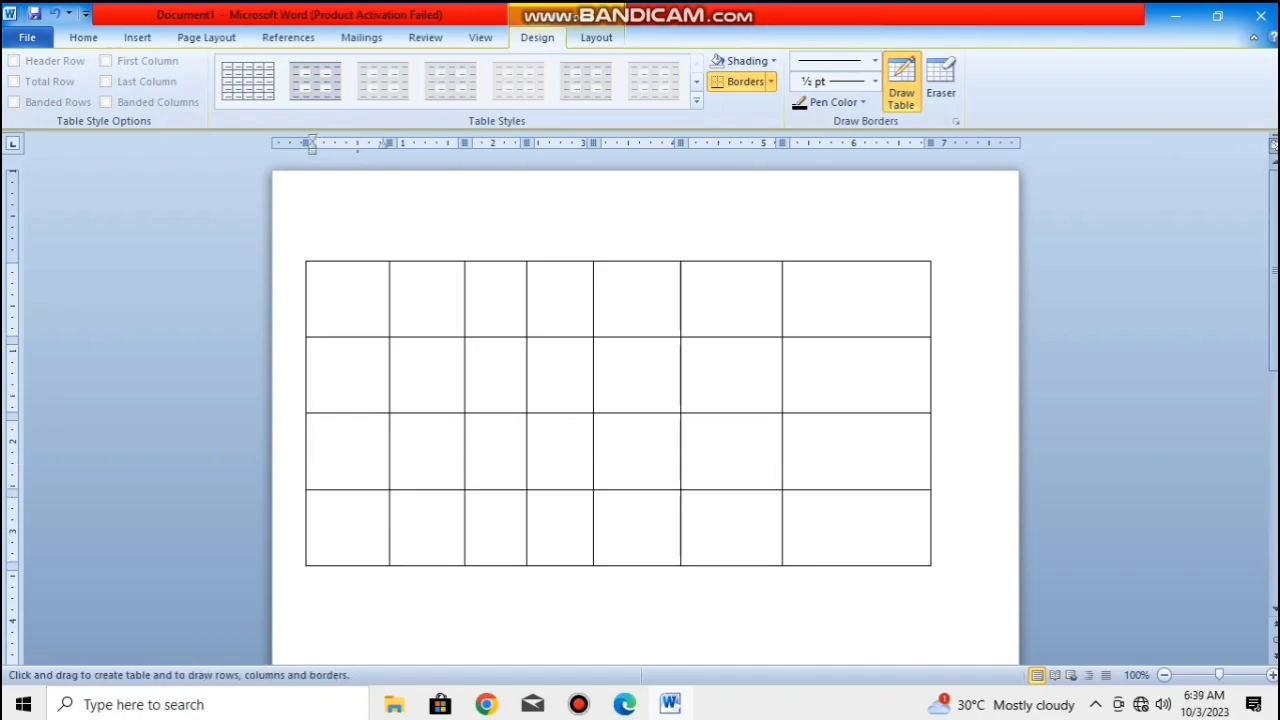
left_click_drag(868, 262, 868, 565)
left_click_drag(736, 262, 736, 565)
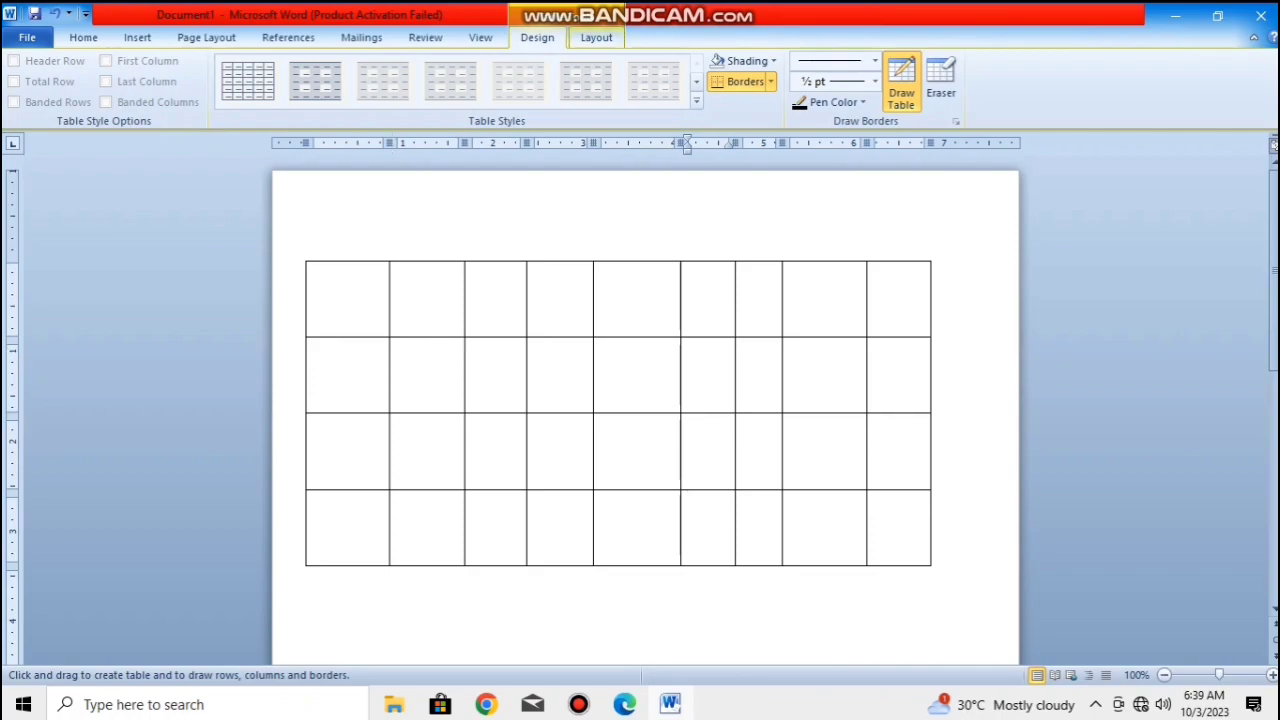
- Distribute the drawn table's rows and columns evenly
left_click(597, 38)
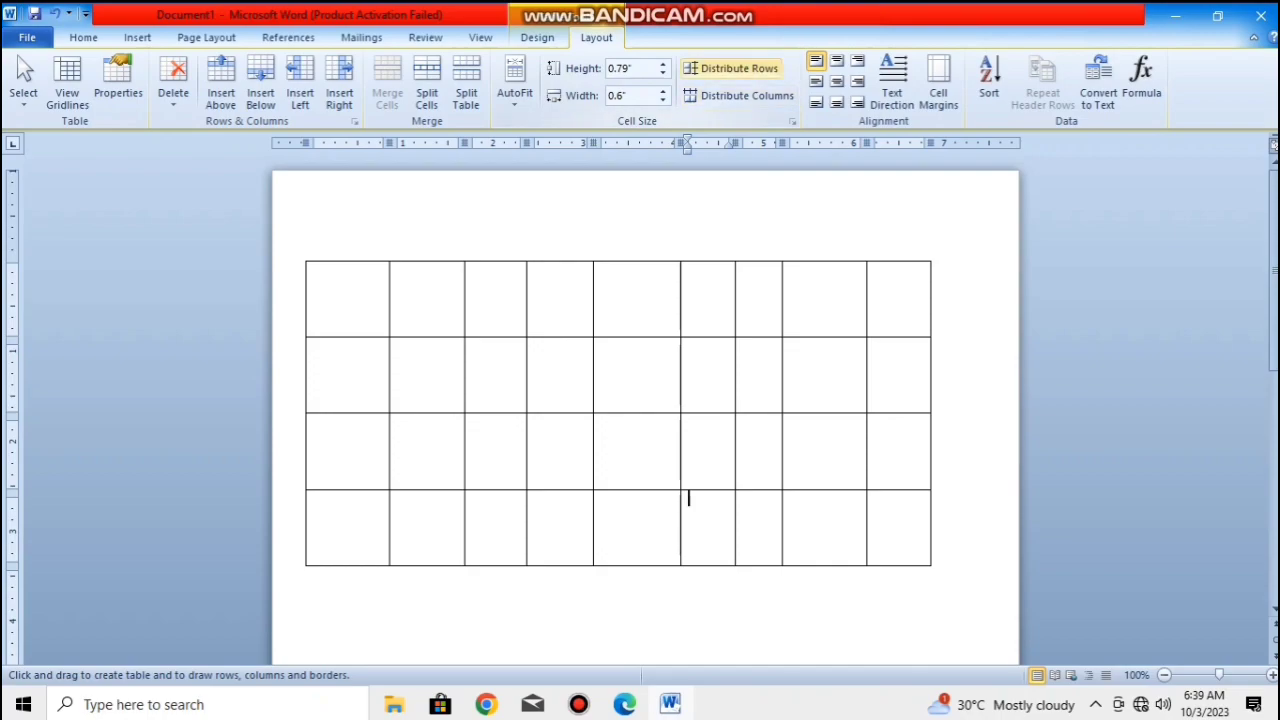
left_click(730, 68)
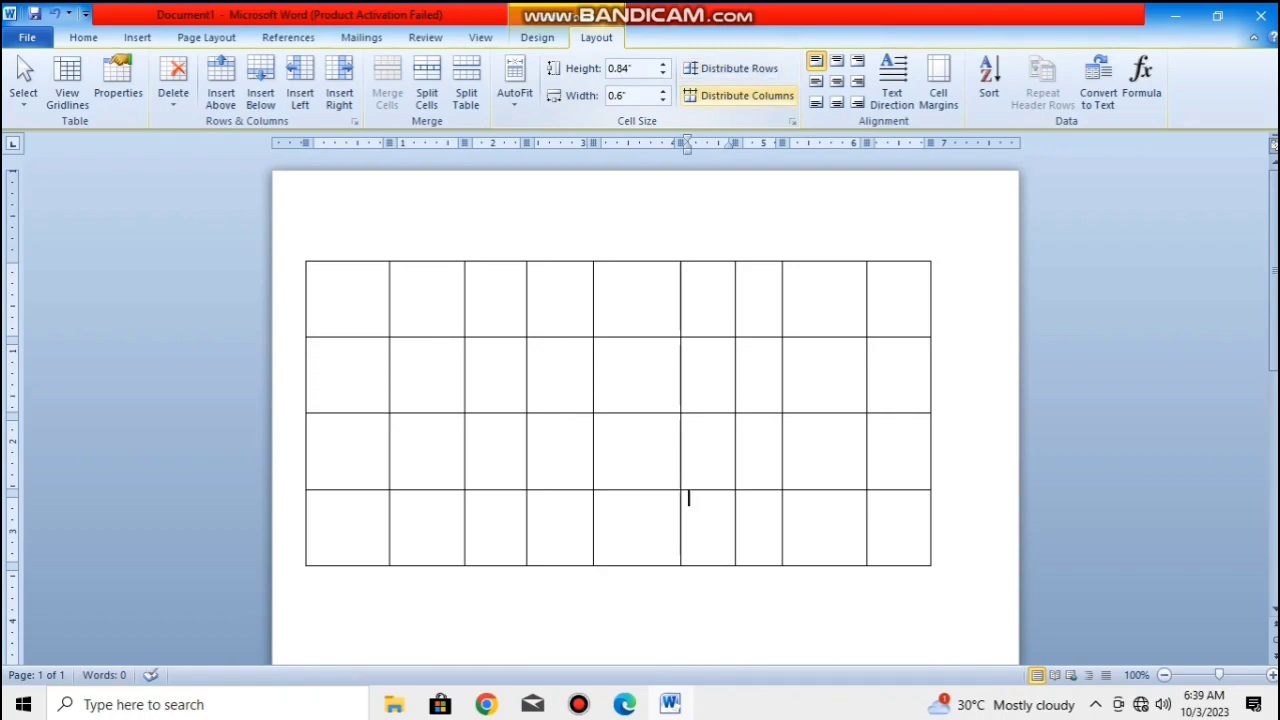
left_click(740, 95)
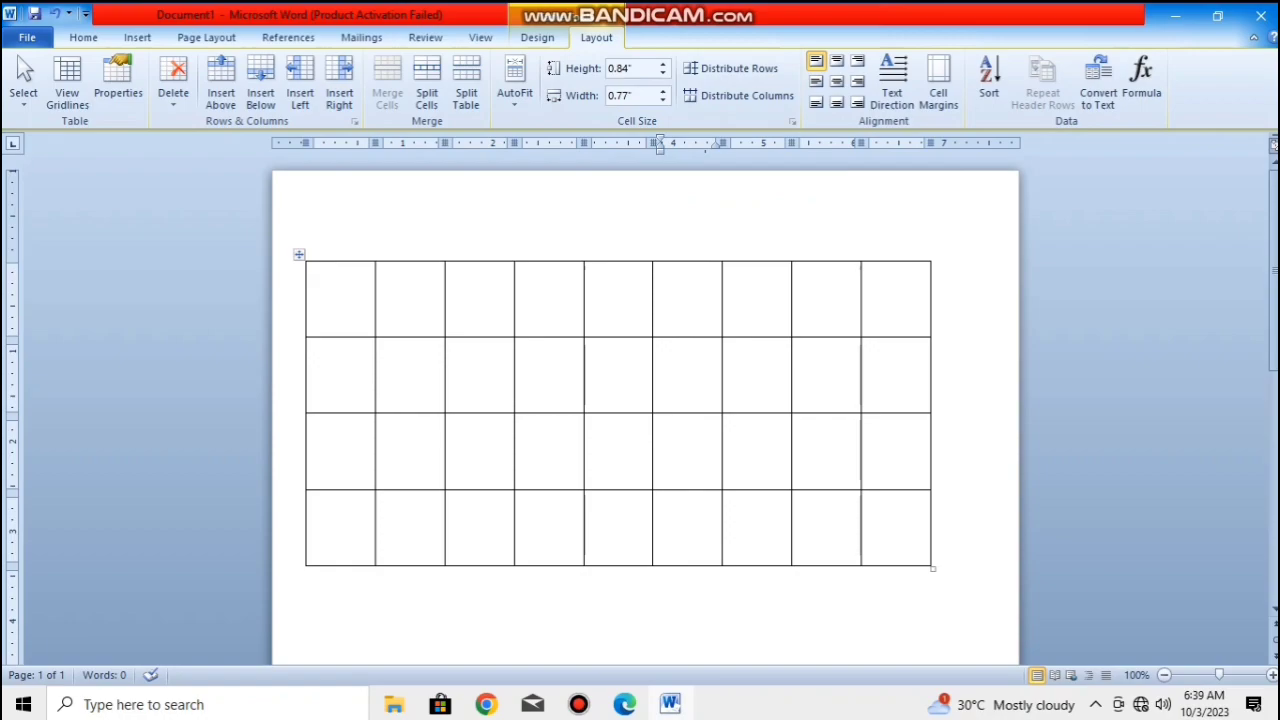
- Undo the row and column distribution and all the table drawing, back to the blank page
key("ctrl+z")
key("ctrl+z")
key("ctrl+z")
key("ctrl+z")
key("ctrl+z")
key("ctrl+z")
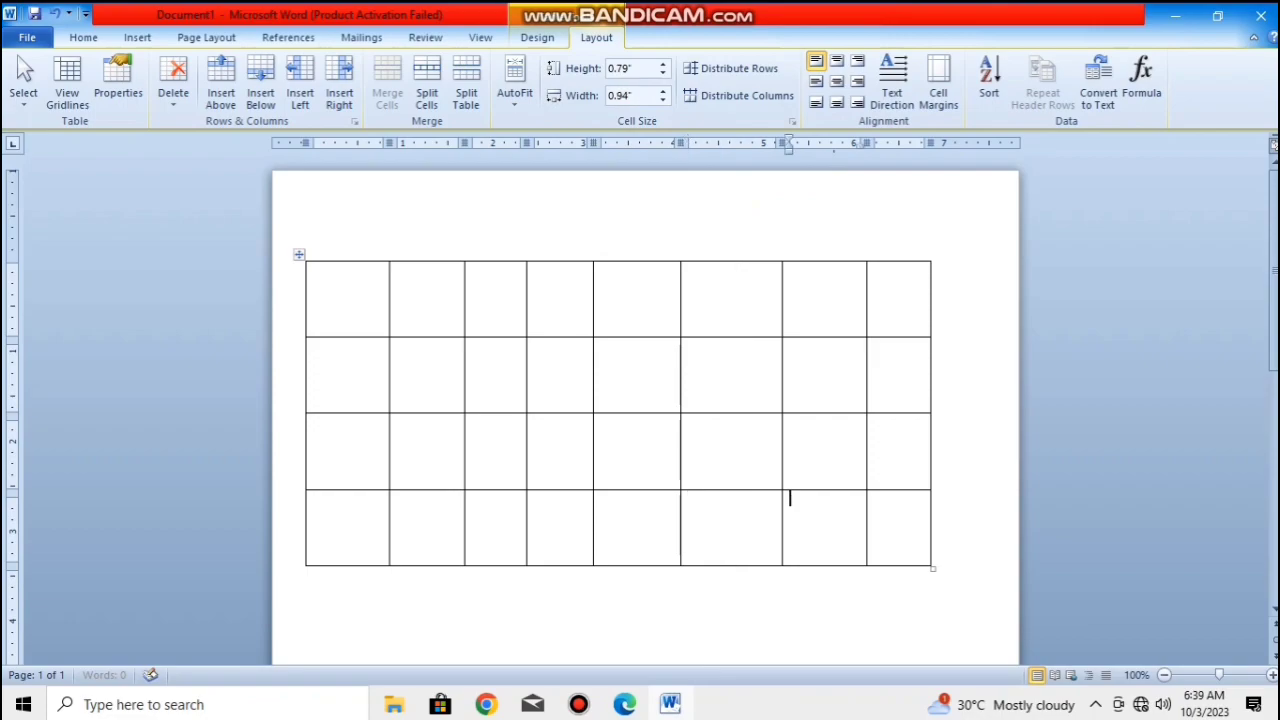
key("ctrl+z")
key("ctrl+z")
key("ctrl+z")
key("ctrl+z")
key("ctrl+z")
key("ctrl+z")
key("ctrl+z")
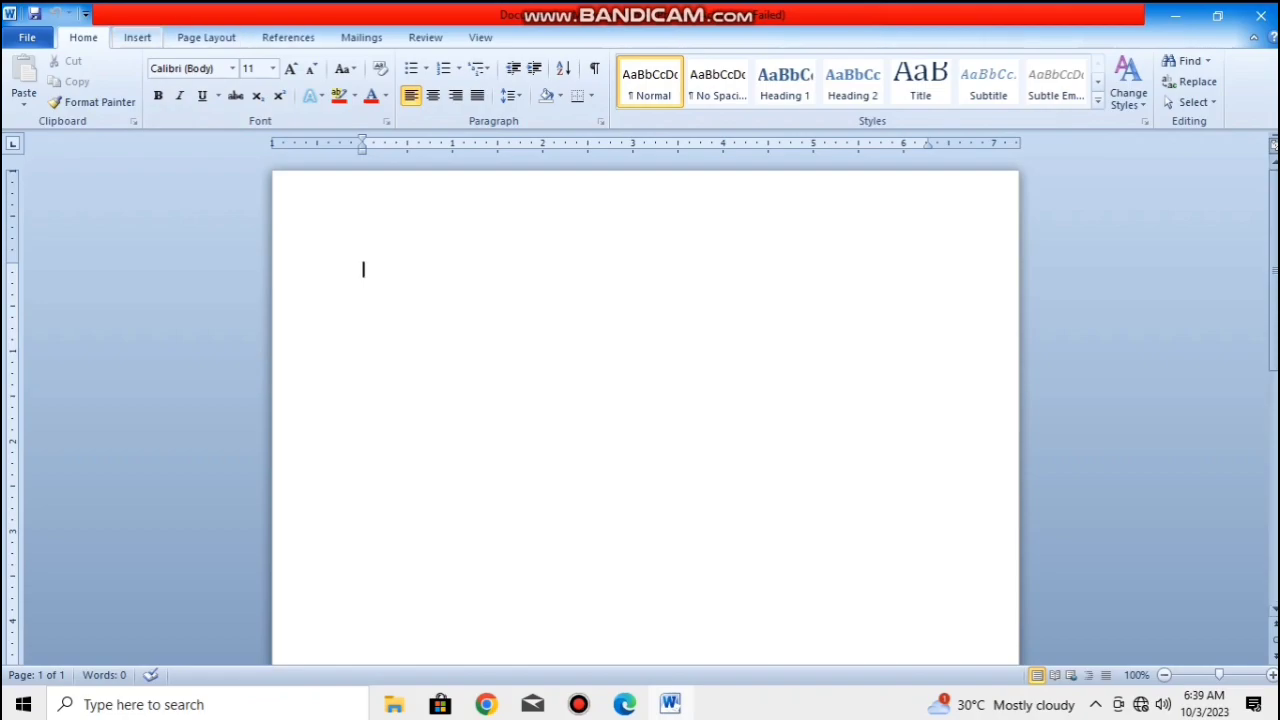
- Insert a table with 10 columns and 5 rows using the Insert Table dialog, then place the cursor below it
left_click(137, 38)
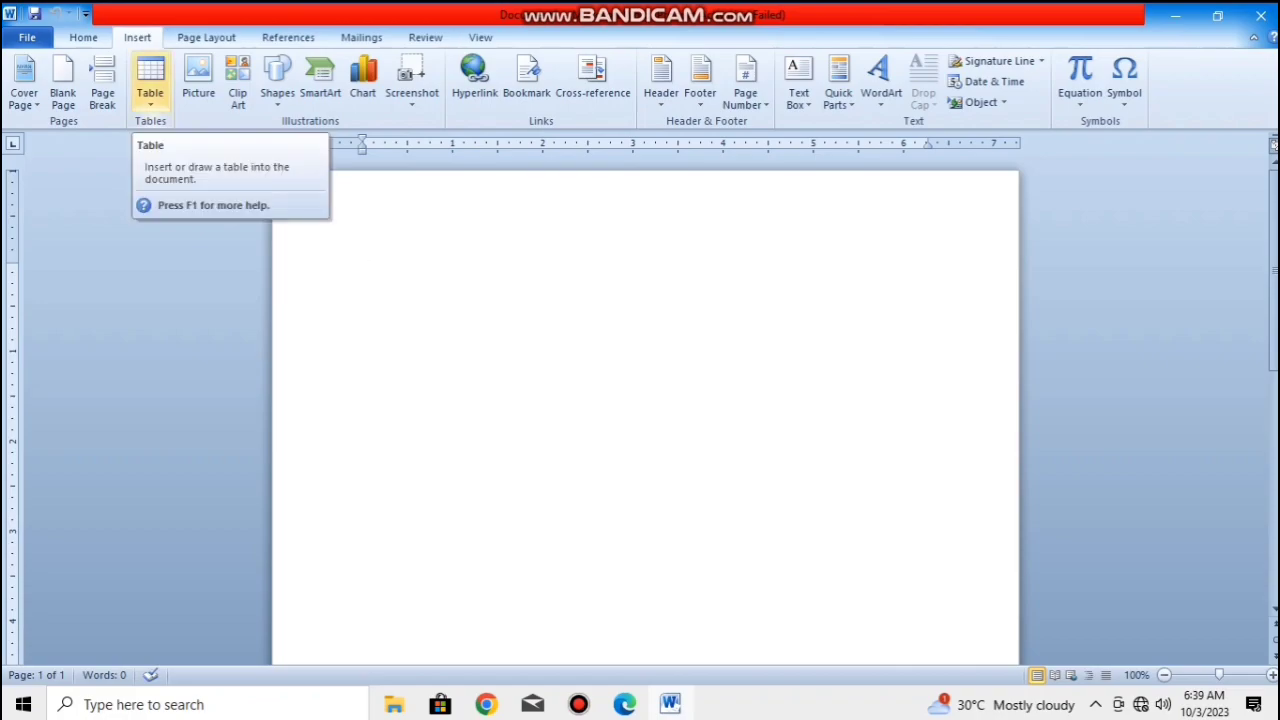
left_click(150, 80)
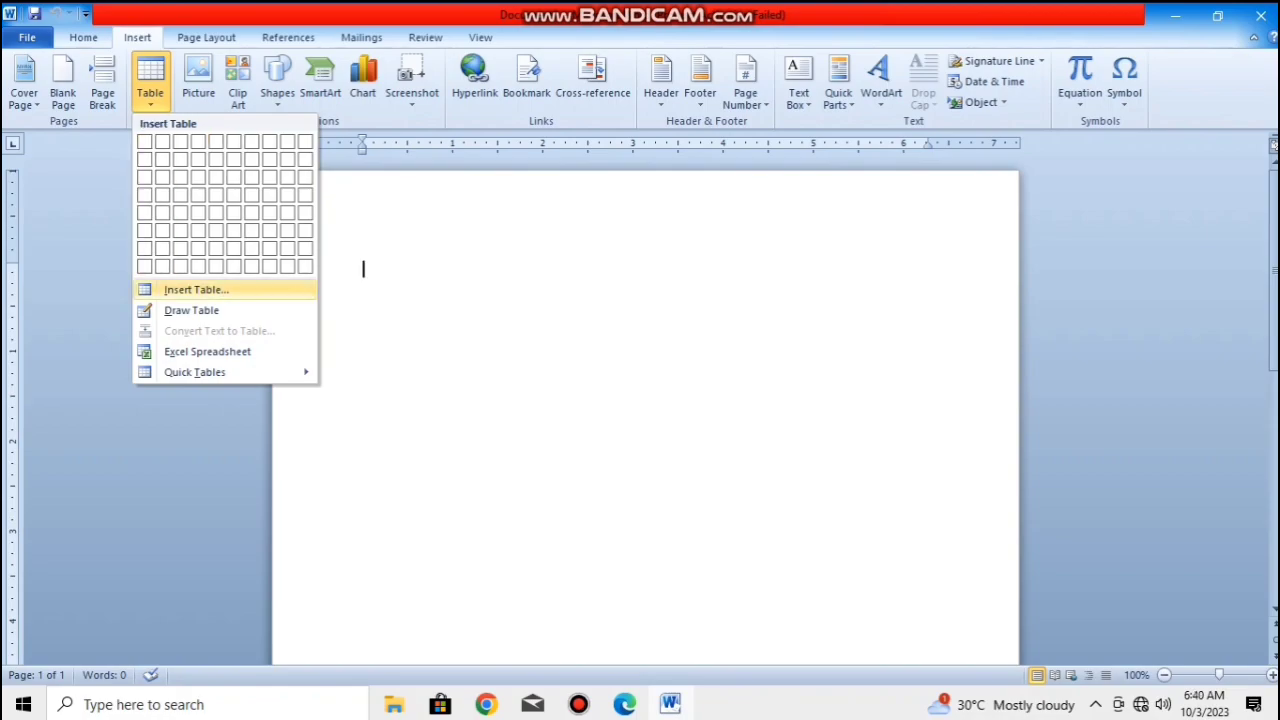
left_click(196, 289)
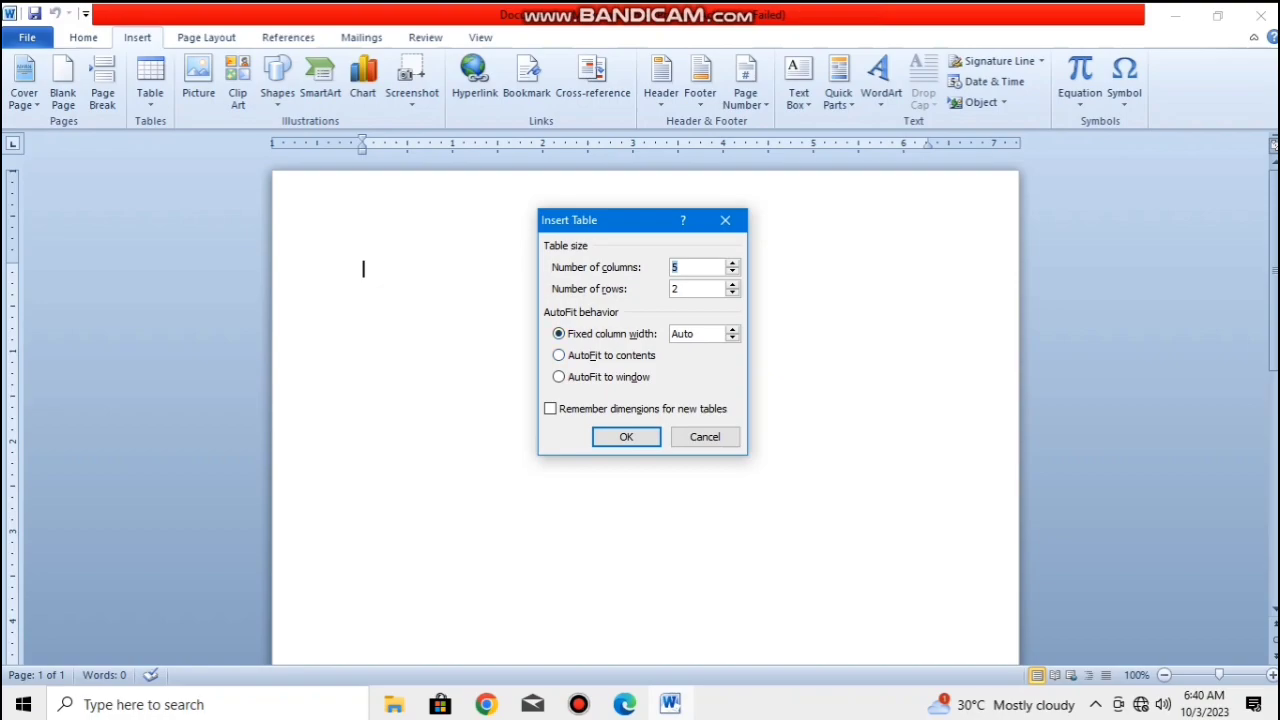
left_click(691, 267)
key("BackSpace")
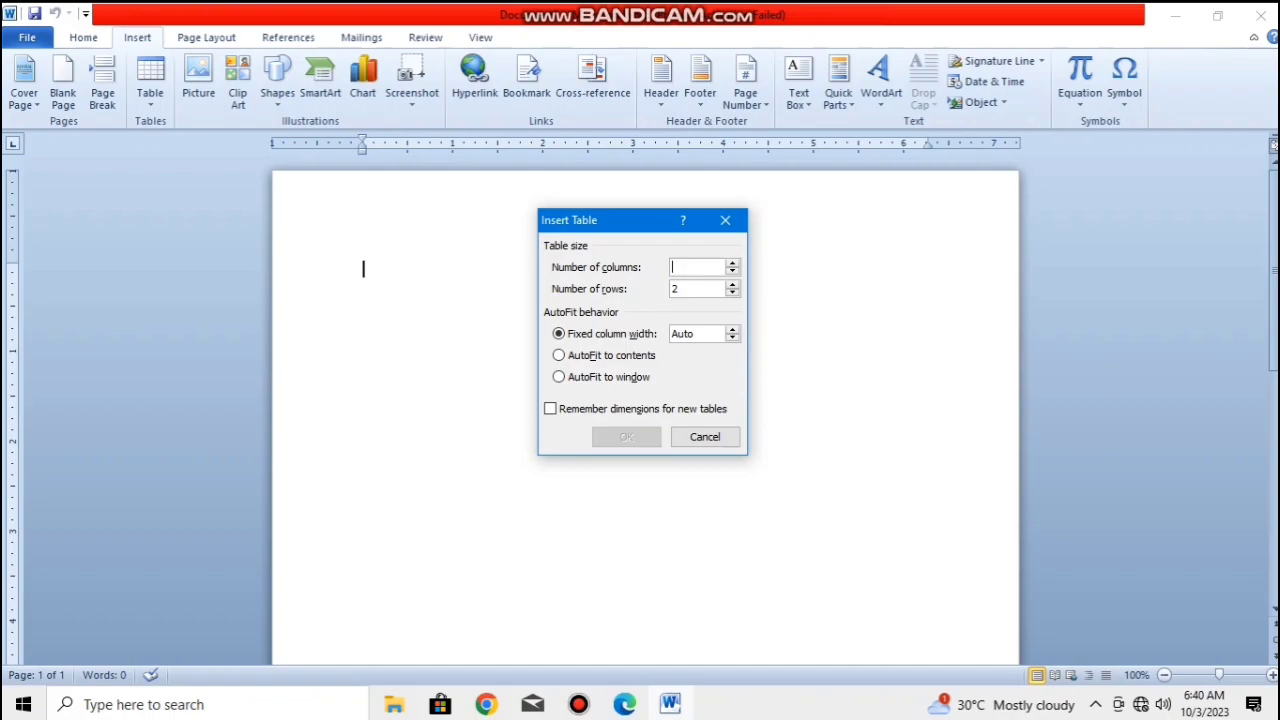
type("10")
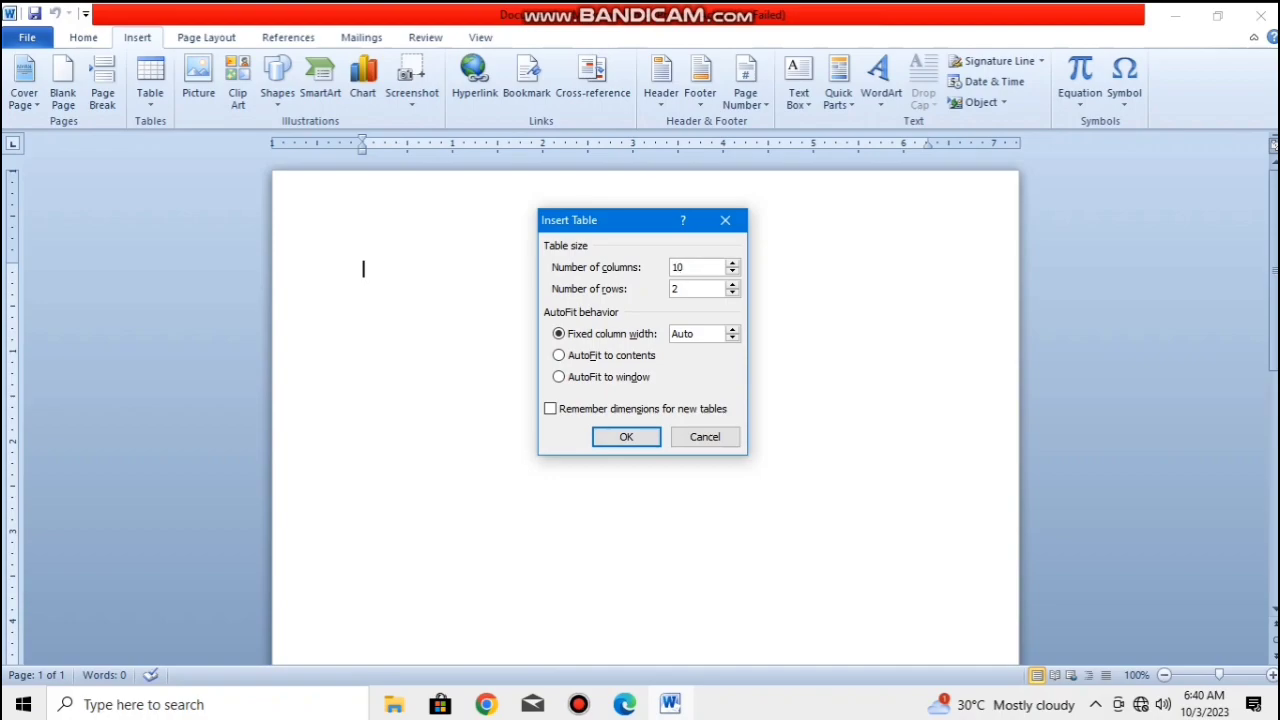
left_click(690, 289)
key("BackSpace")
type("5")
key("Return")
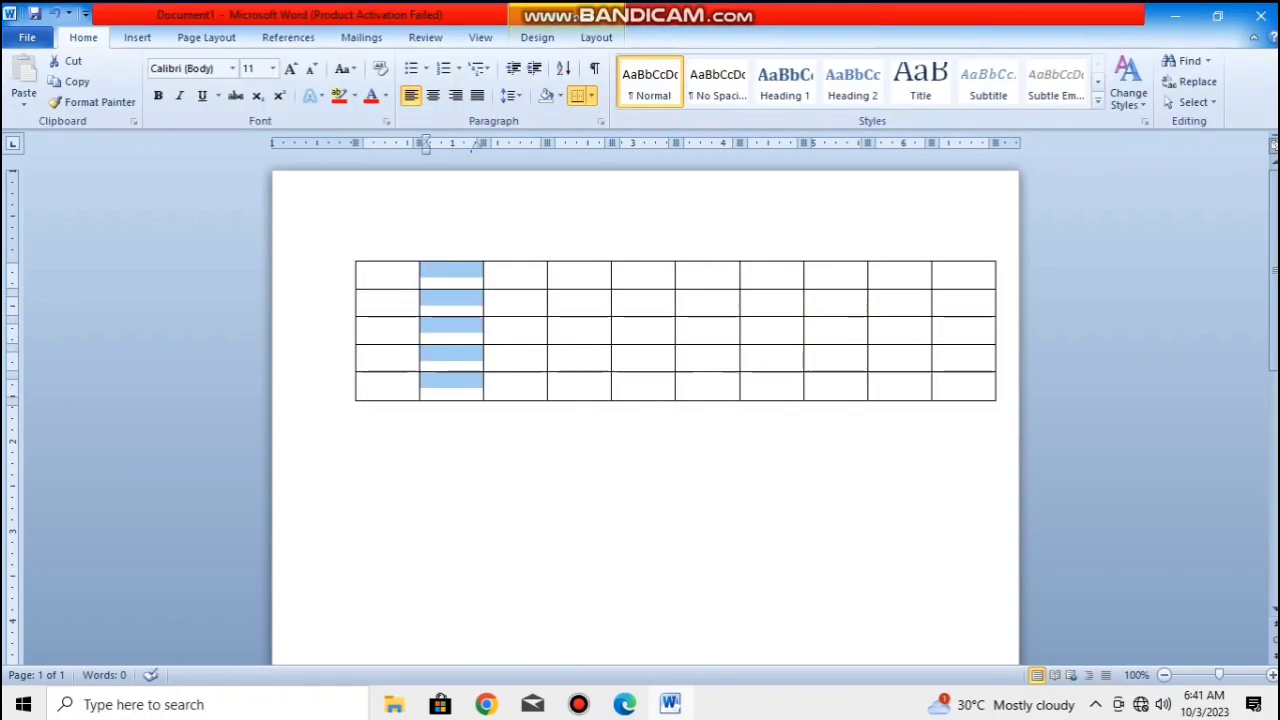
left_click(364, 411)
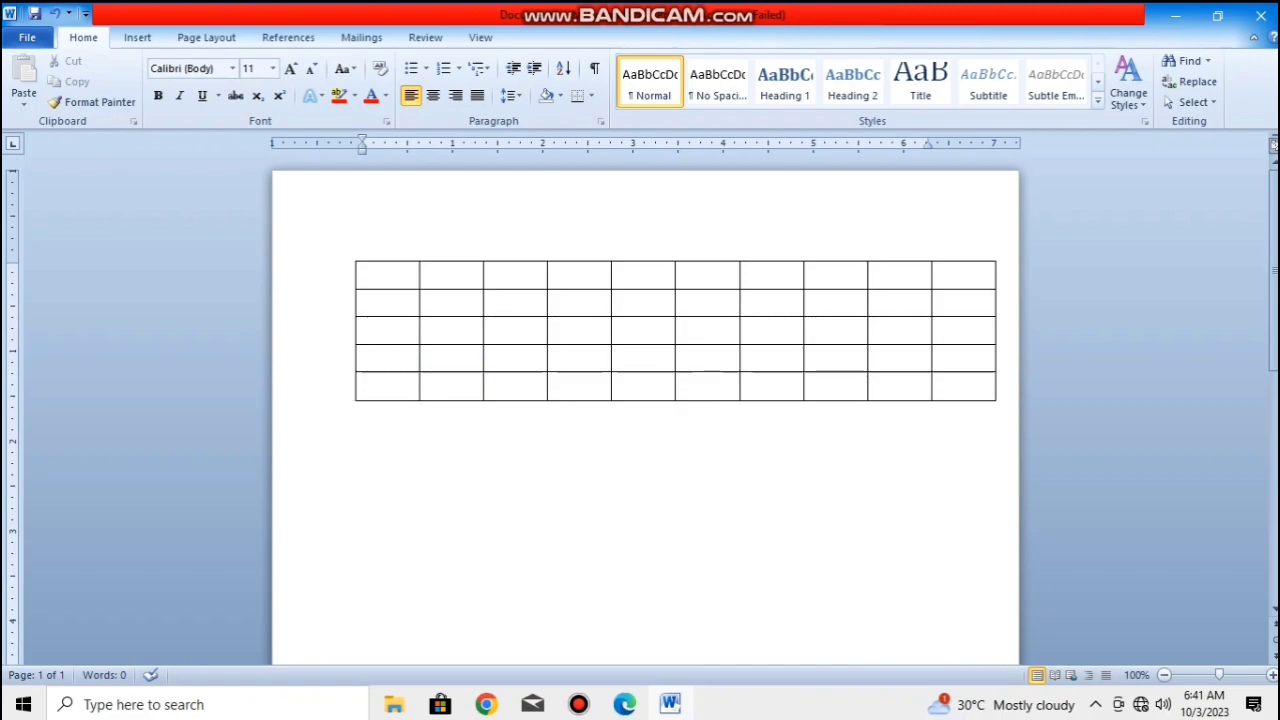
- Replace the 10-column table with an 8x5 table picked from the table grid, and enlarge it in width and height
key("ctrl+a")
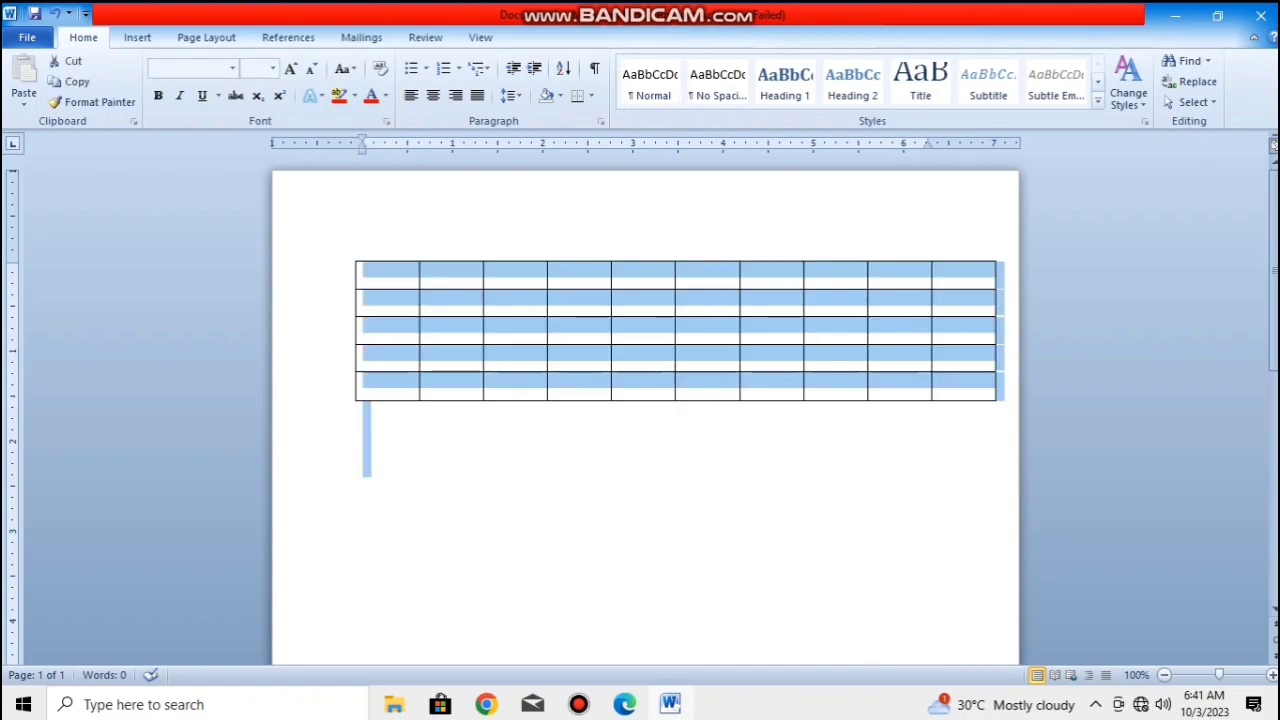
key("Delete")
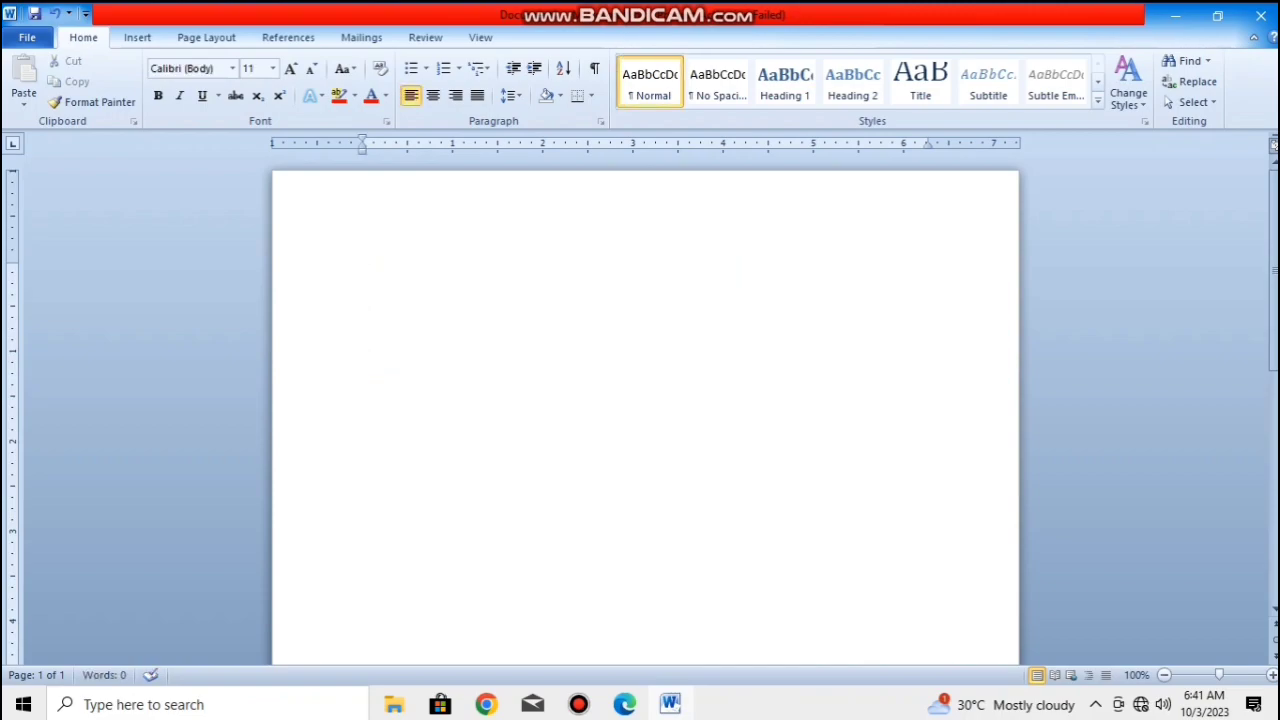
left_click(137, 37)
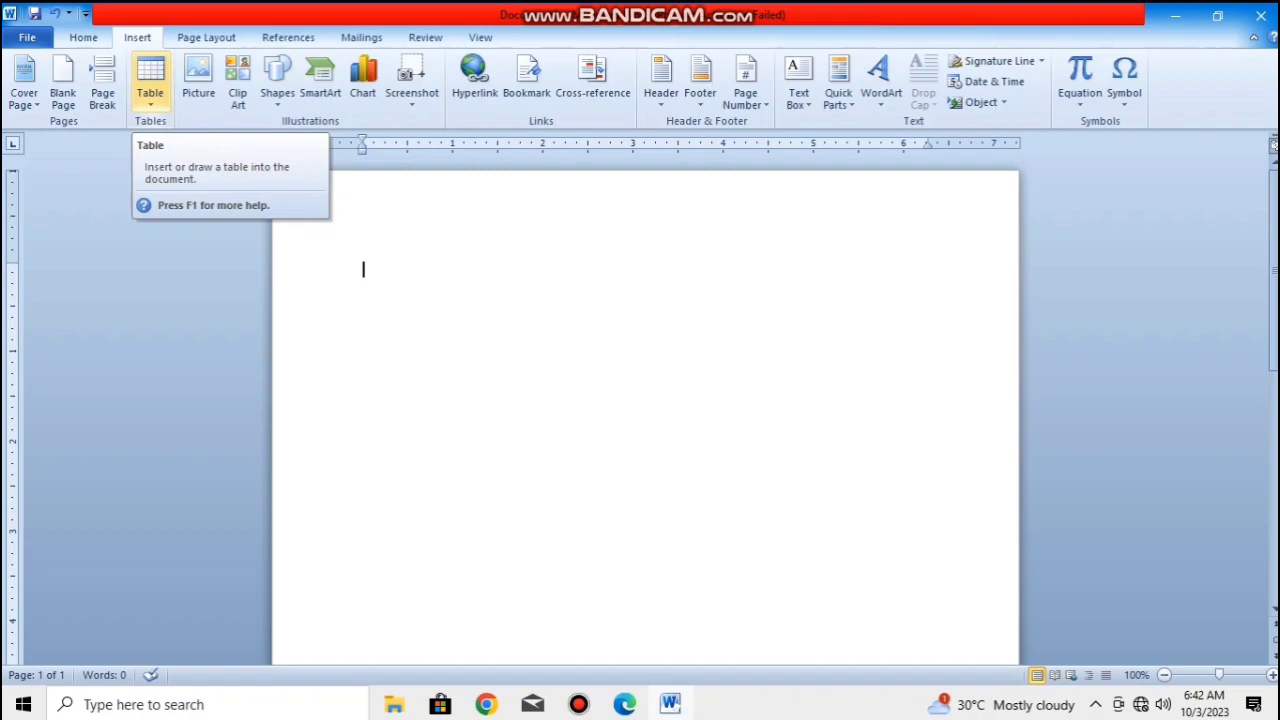
left_click(150, 85)
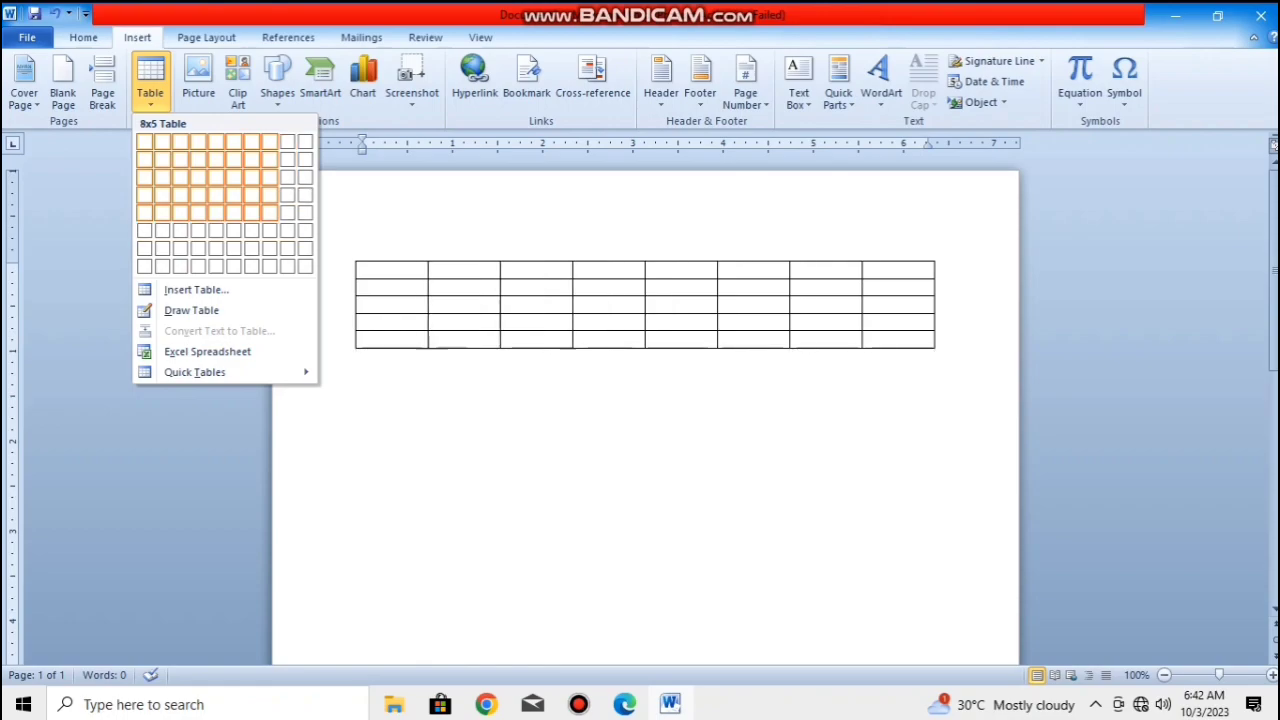
left_click(269, 212)
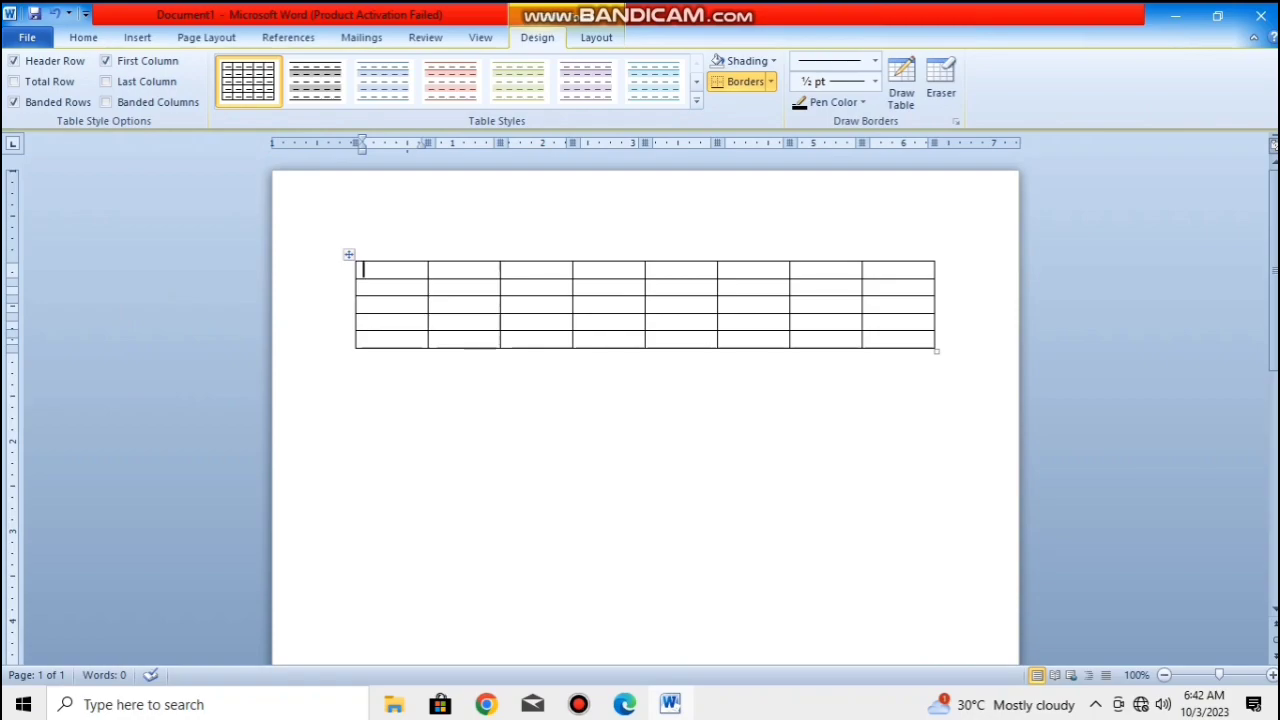
left_click_drag(936, 350, 976, 425)
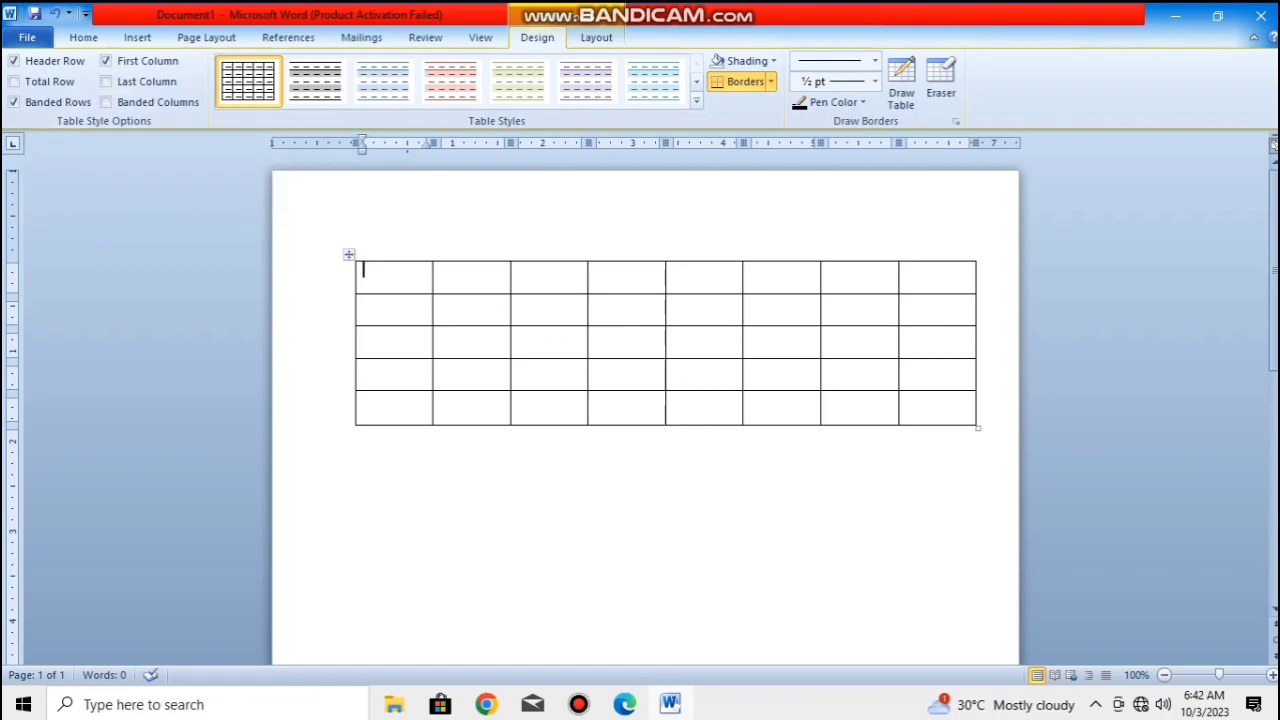
- Delete the 8x5 table and create a one-row, four-column table from a typed line of plus signs separated by runs of hyphens
key("ctrl+a")
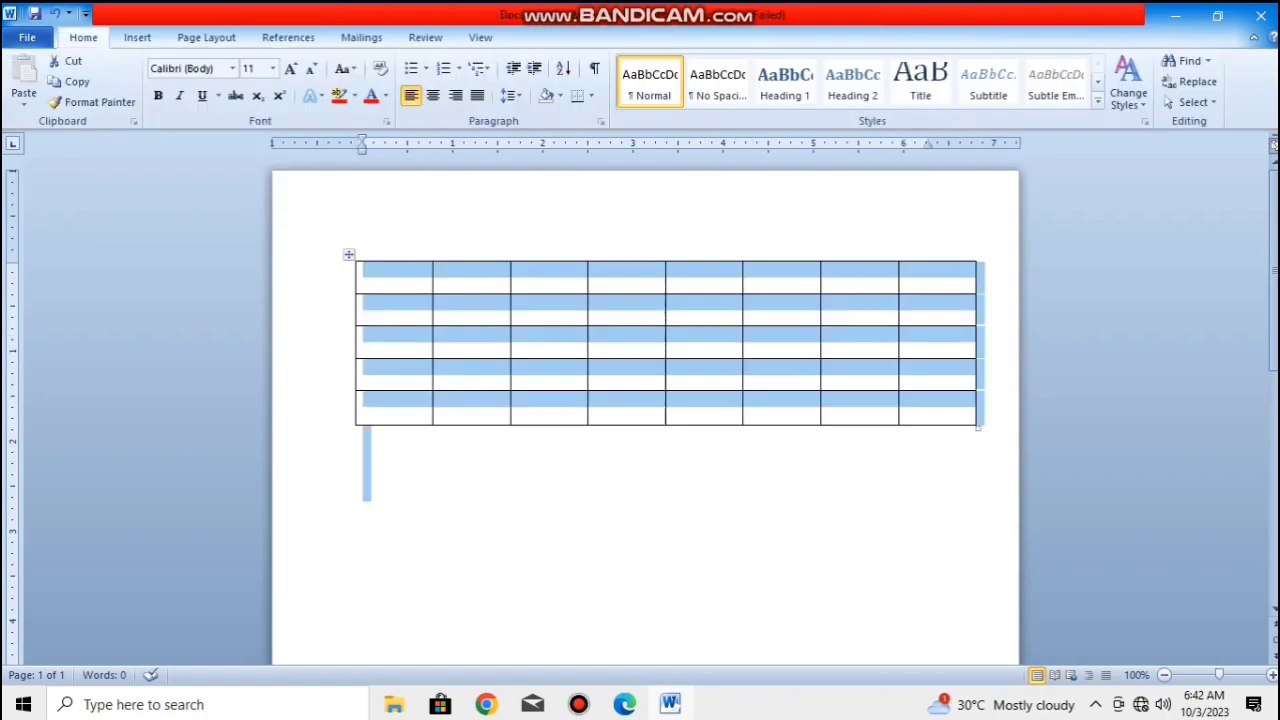
key("Delete")
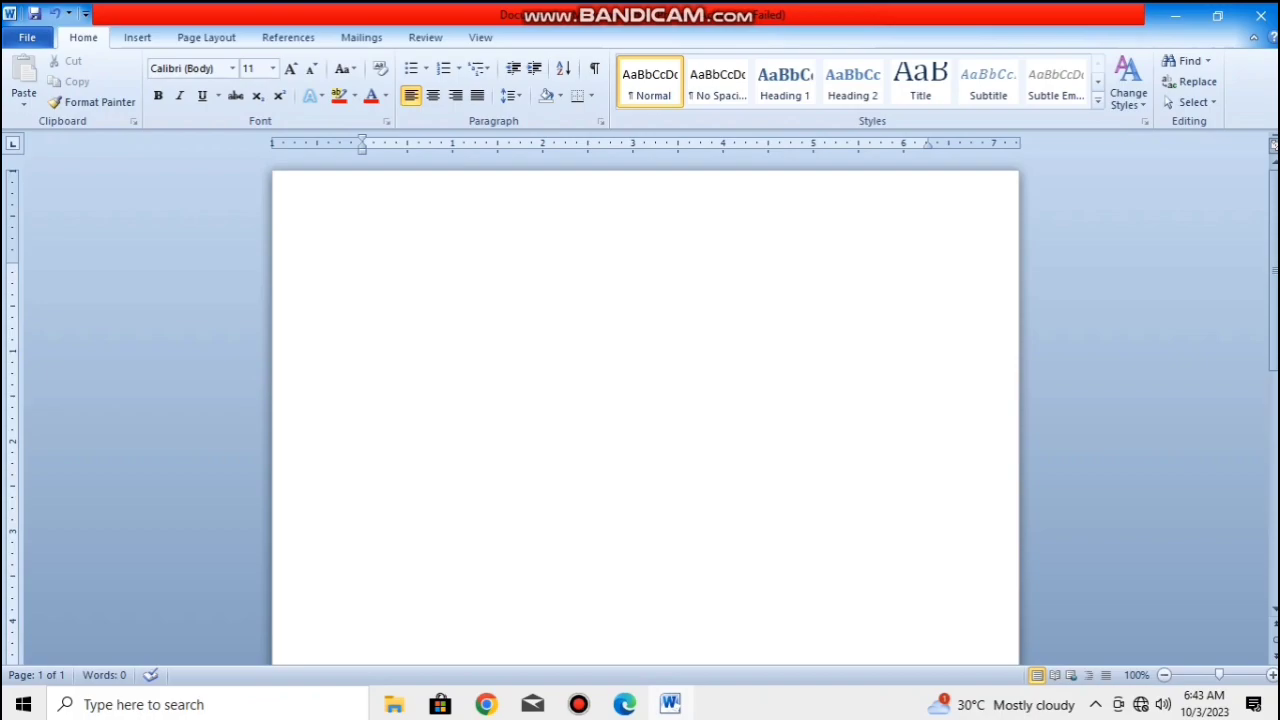
type("+--")
type("----------")
type("---")
type("--")
type("-+")
type("-------------")
type("-+")
type("--")
type("----------")
type("-+")
type("+++")
key("BackSpace")
key("BackSpace")
key("BackSpace")
type("--------")
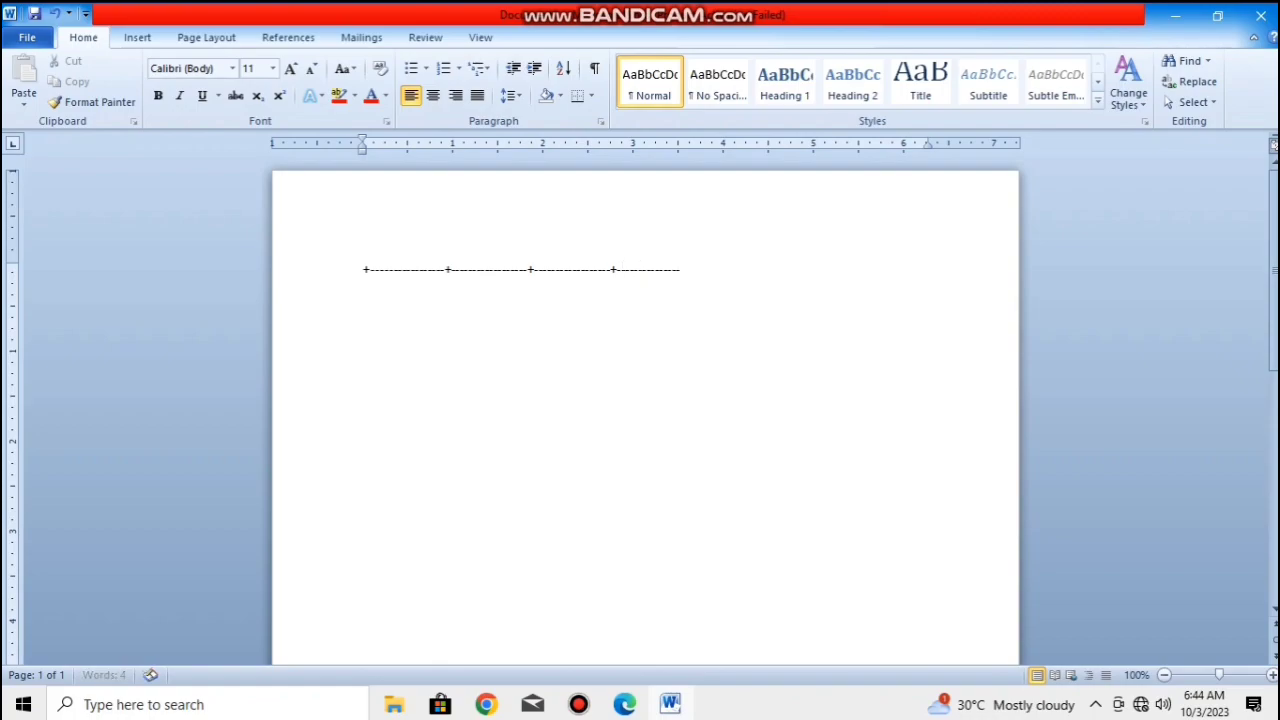
type("--+")
key("Return")
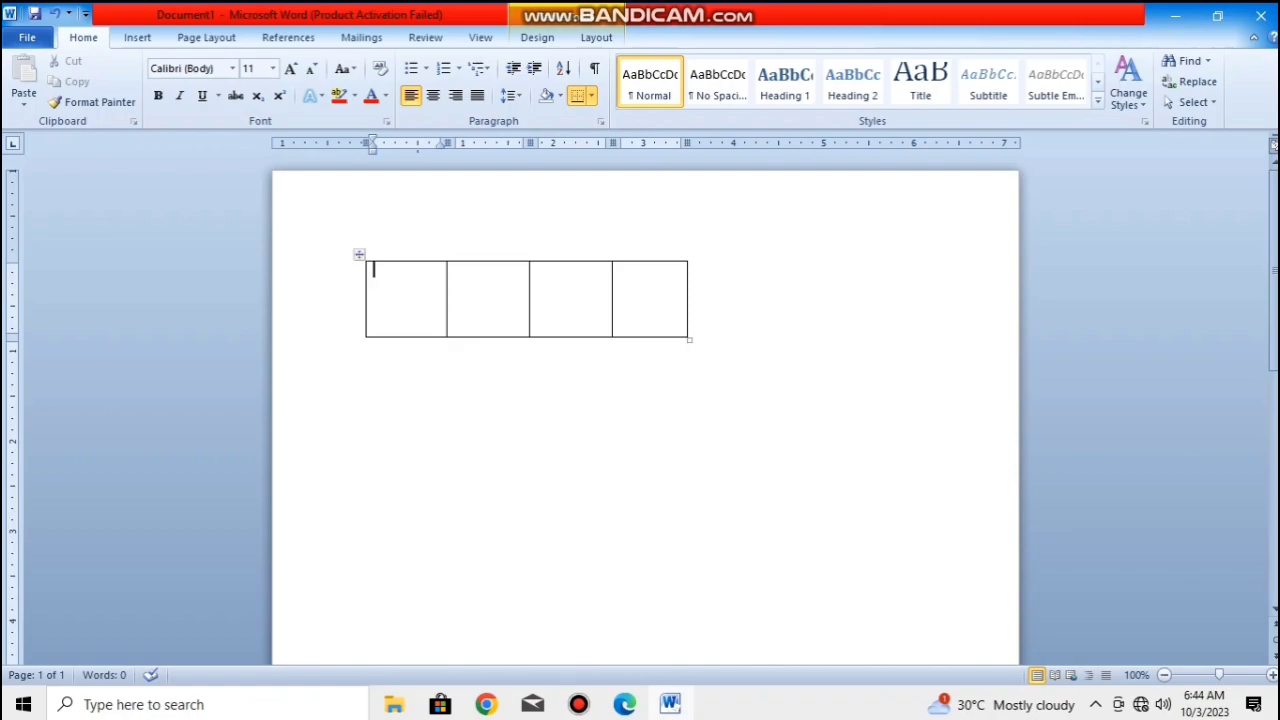
- Add a second row to the four-column table from the end of its first row
left_click(692, 270)
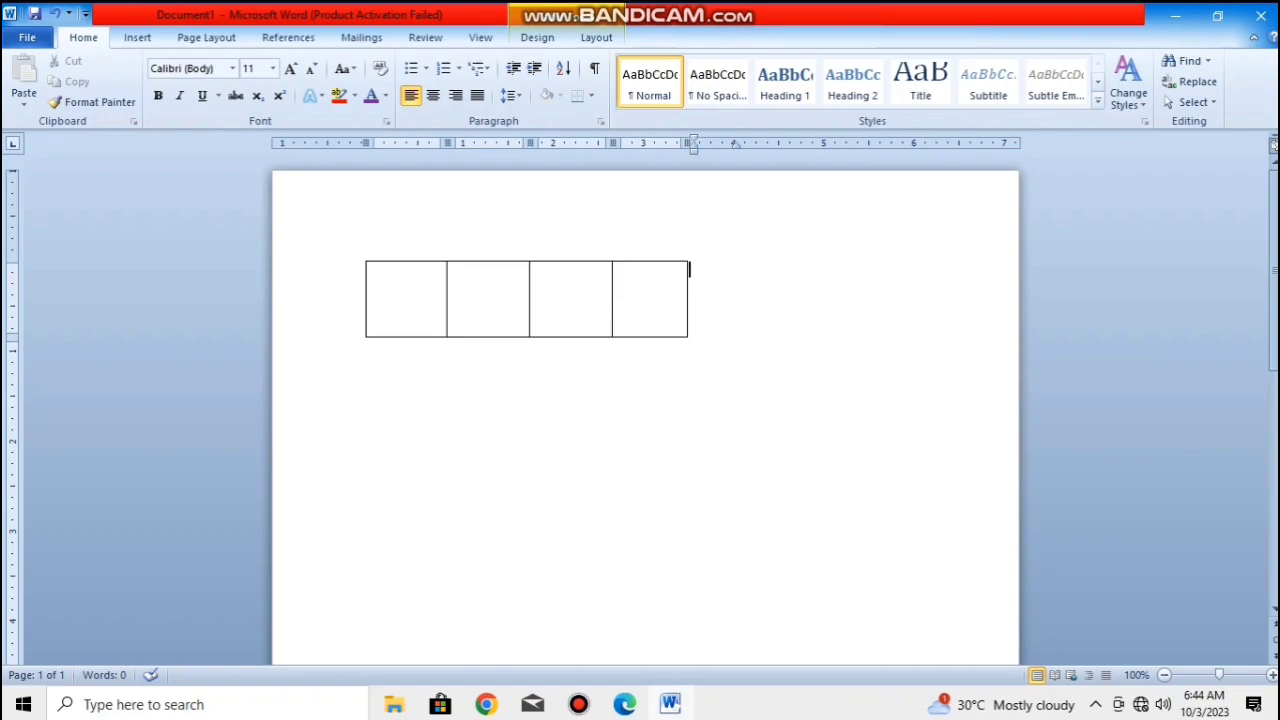
key("Return")
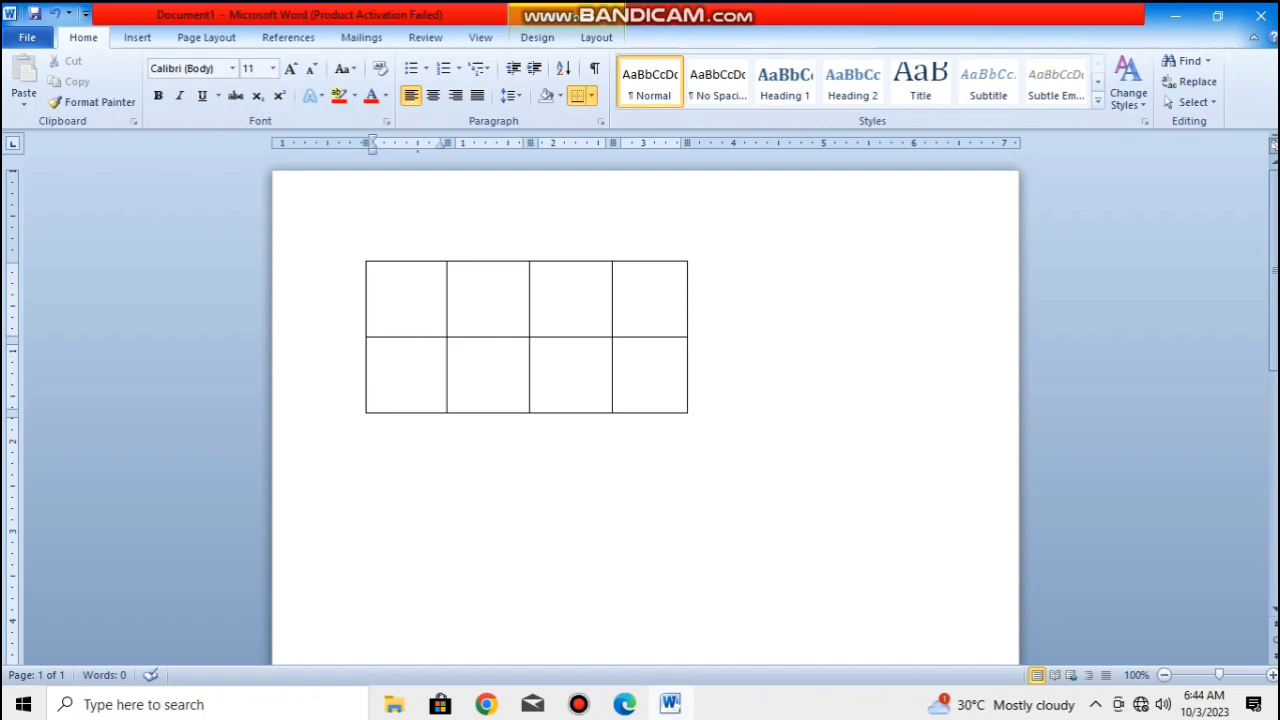